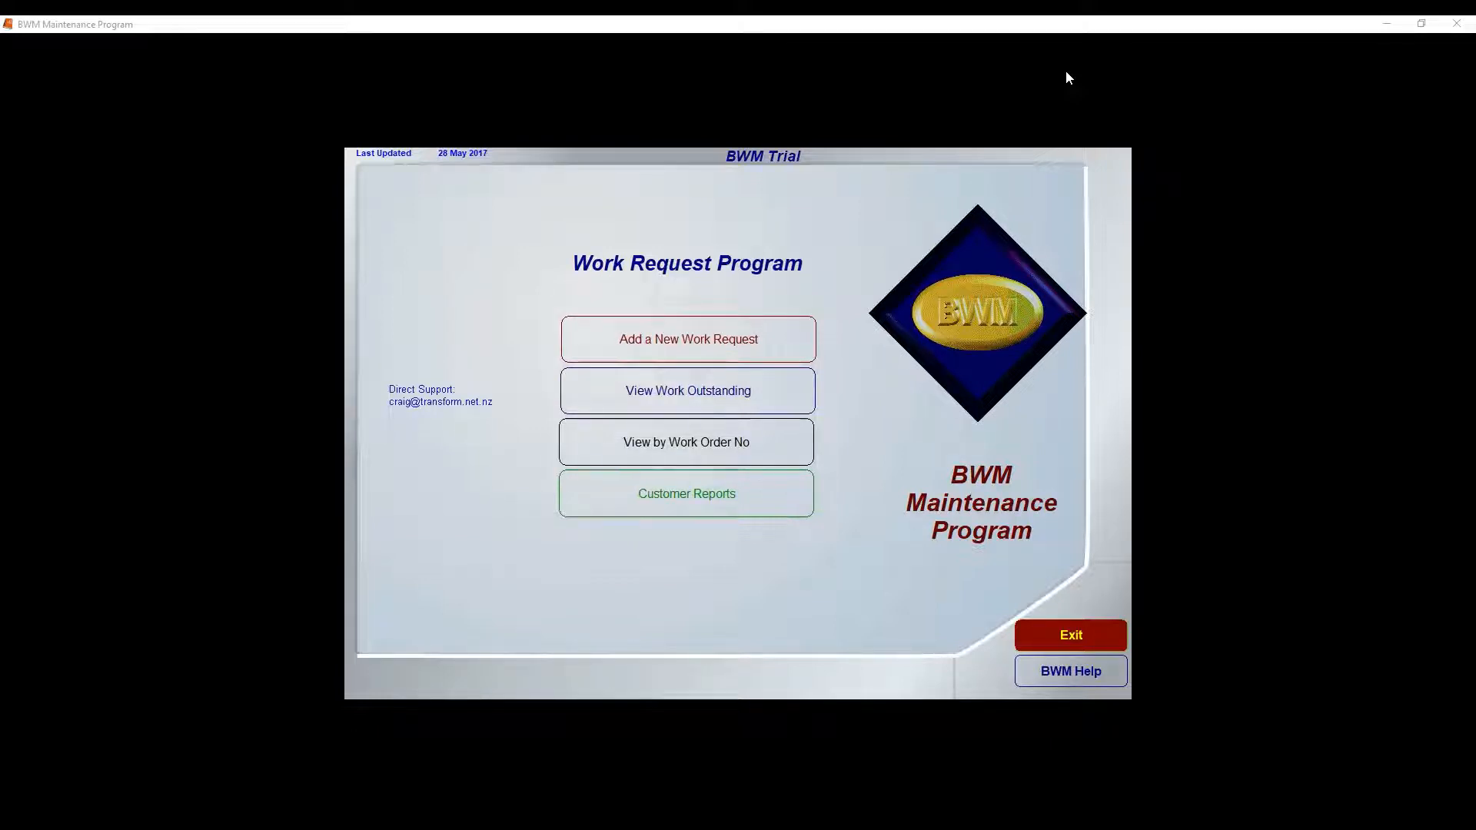
- Start a new work order from a work request and list all assets in the asset register
{"action": "left_click", "coordinate": [653, 339]}
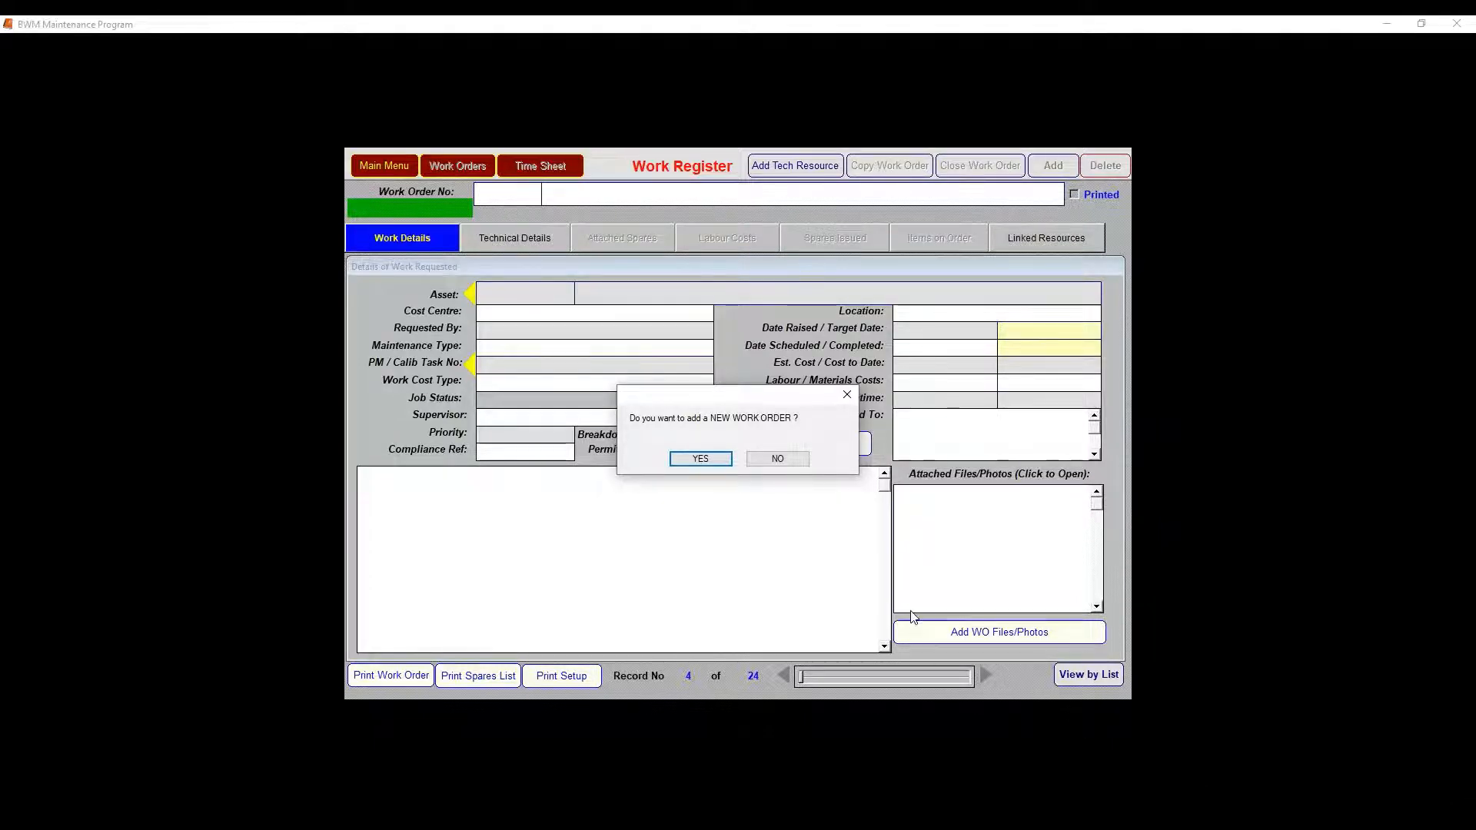
{"action": "left_click", "coordinate": [708, 460]}
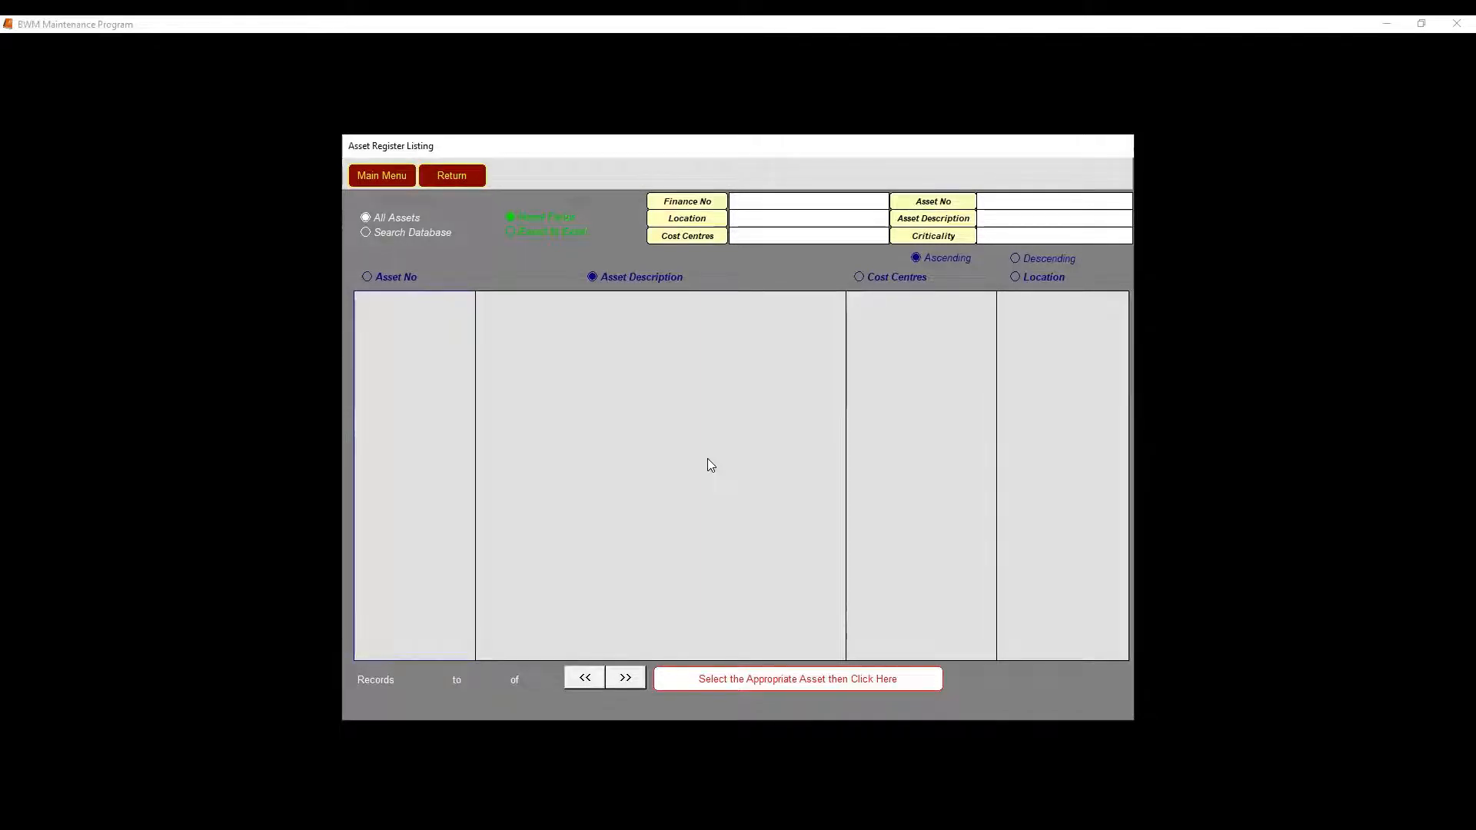
{"action": "left_click", "coordinate": [392, 217]}
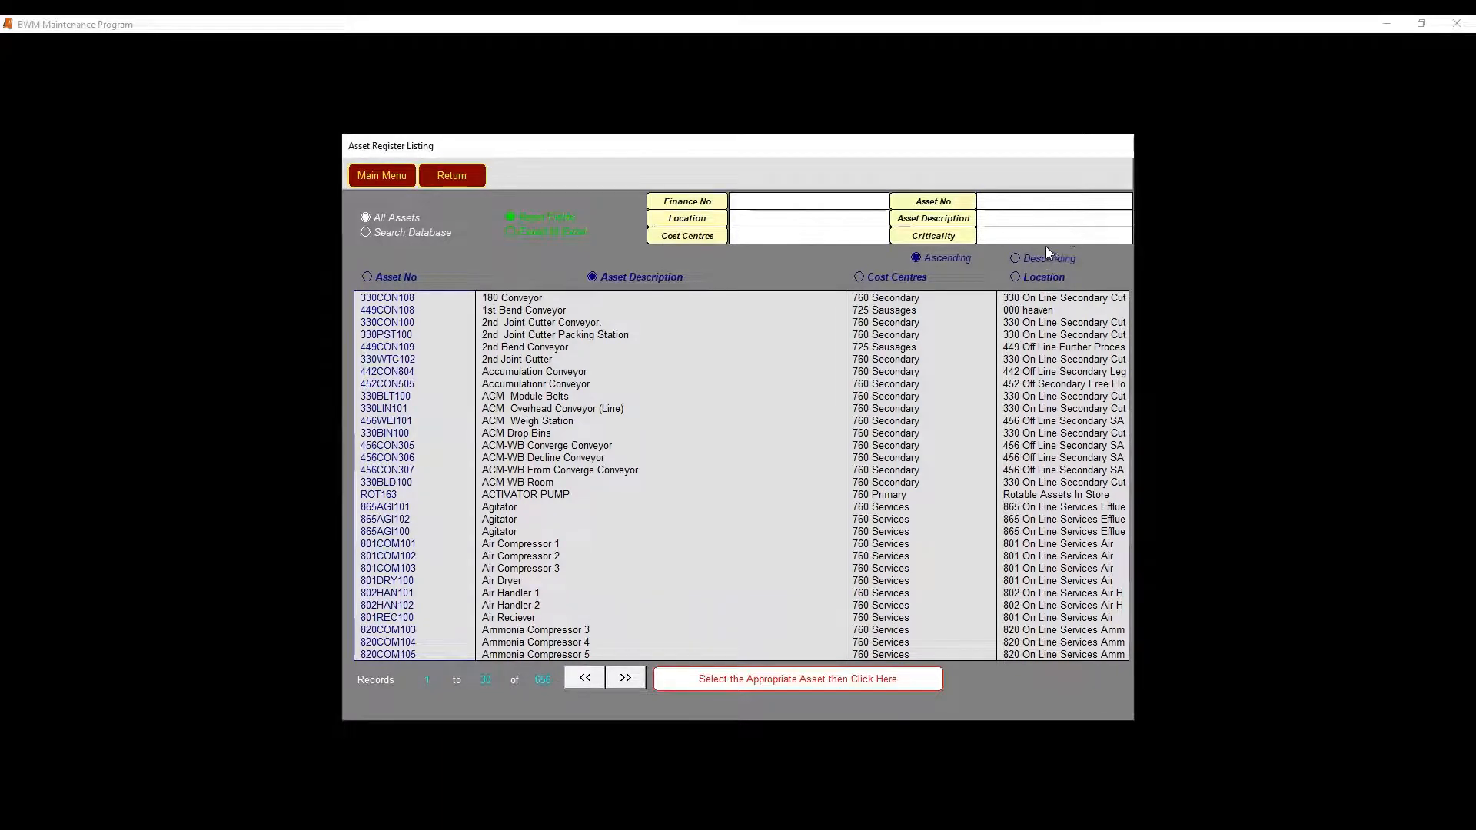
- Try filtering the asset register by the description "compressor" and selecting Ammonia Compressor 8, and clear the description filter
{"action": "left_click", "coordinate": [1056, 219]}
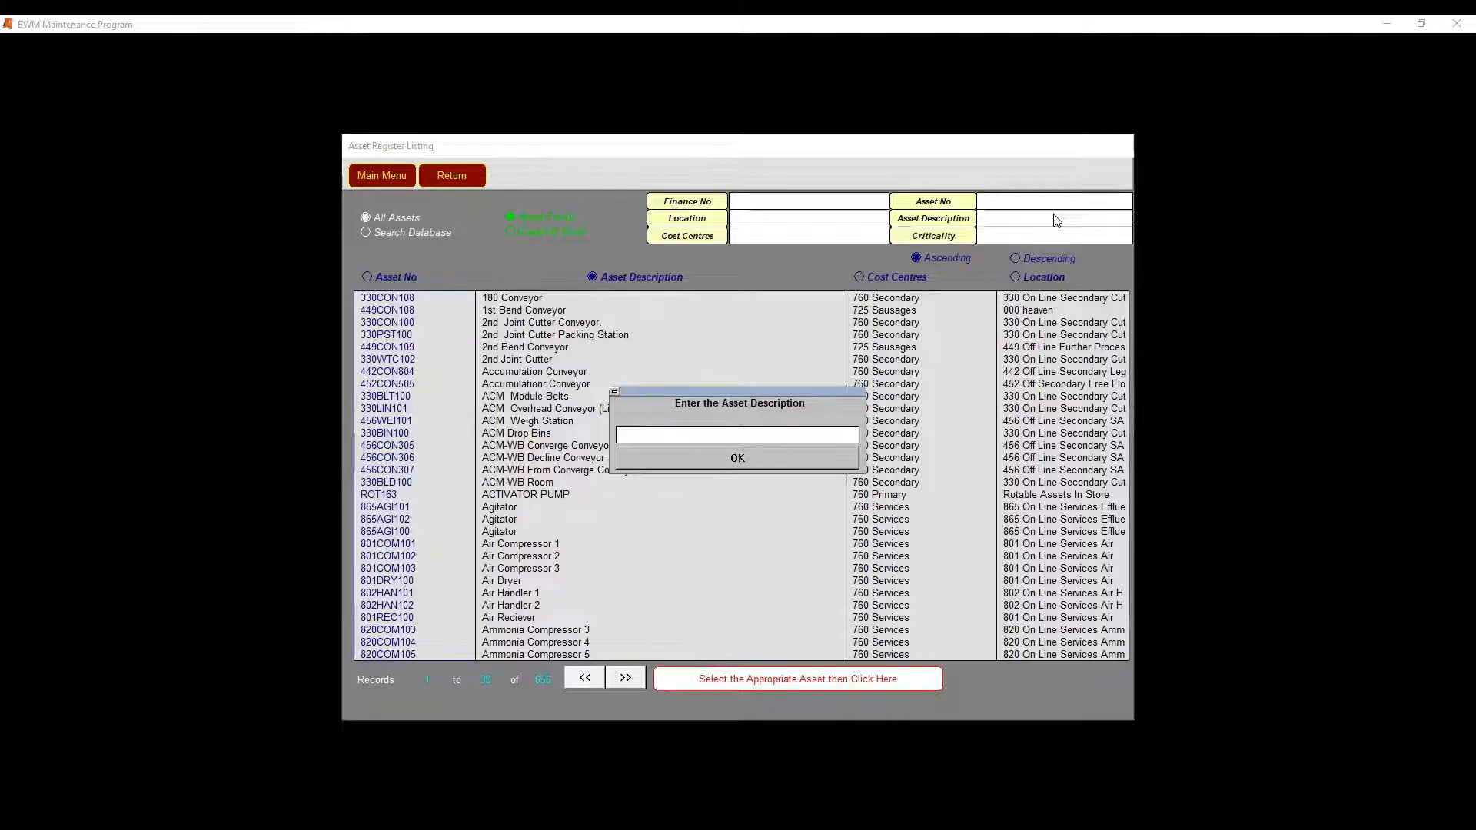
{"action": "type", "text": "compre"}
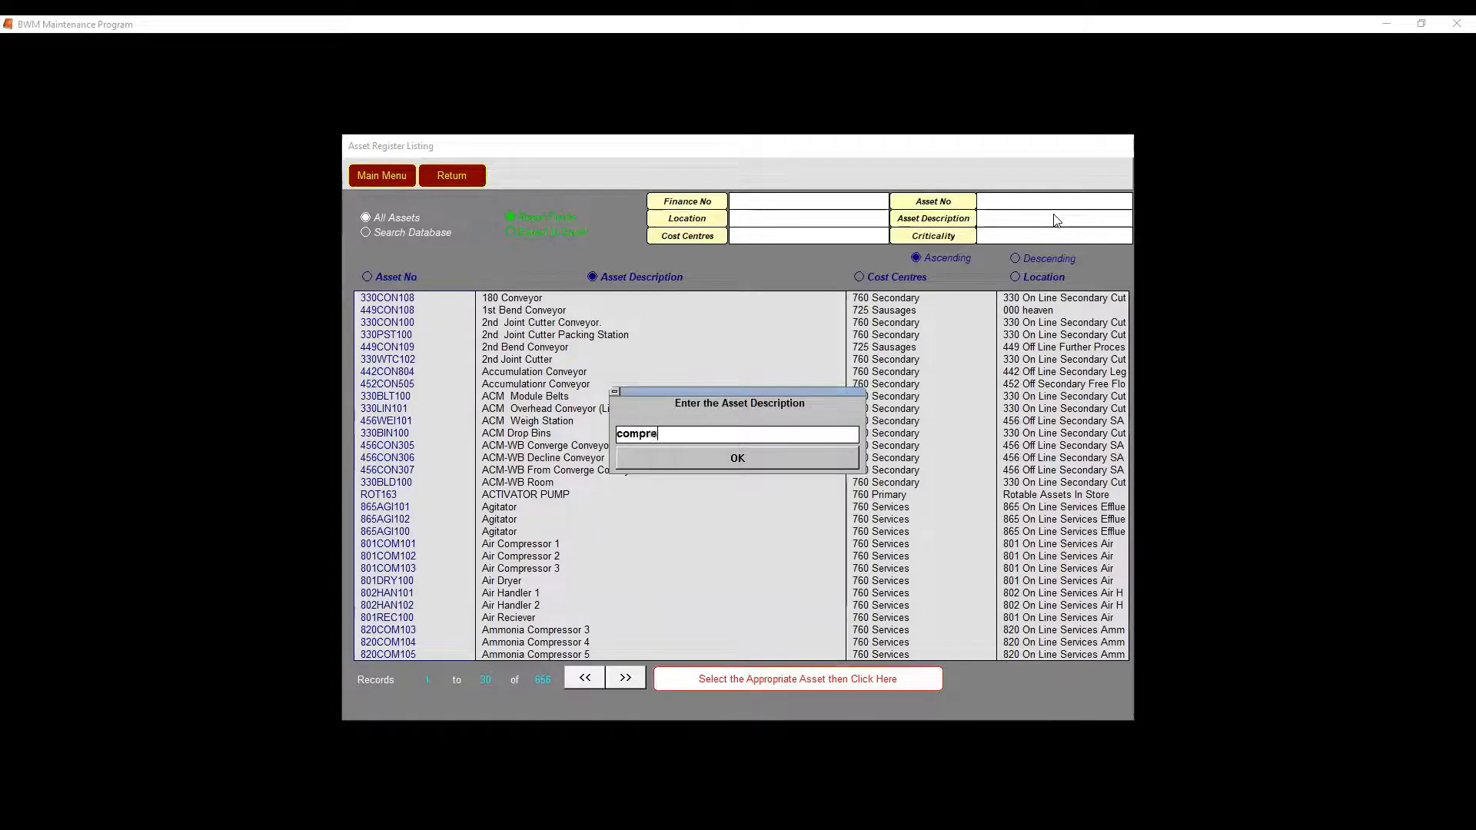
{"action": "type", "text": "ssor"}
{"action": "key", "text": "Return"}
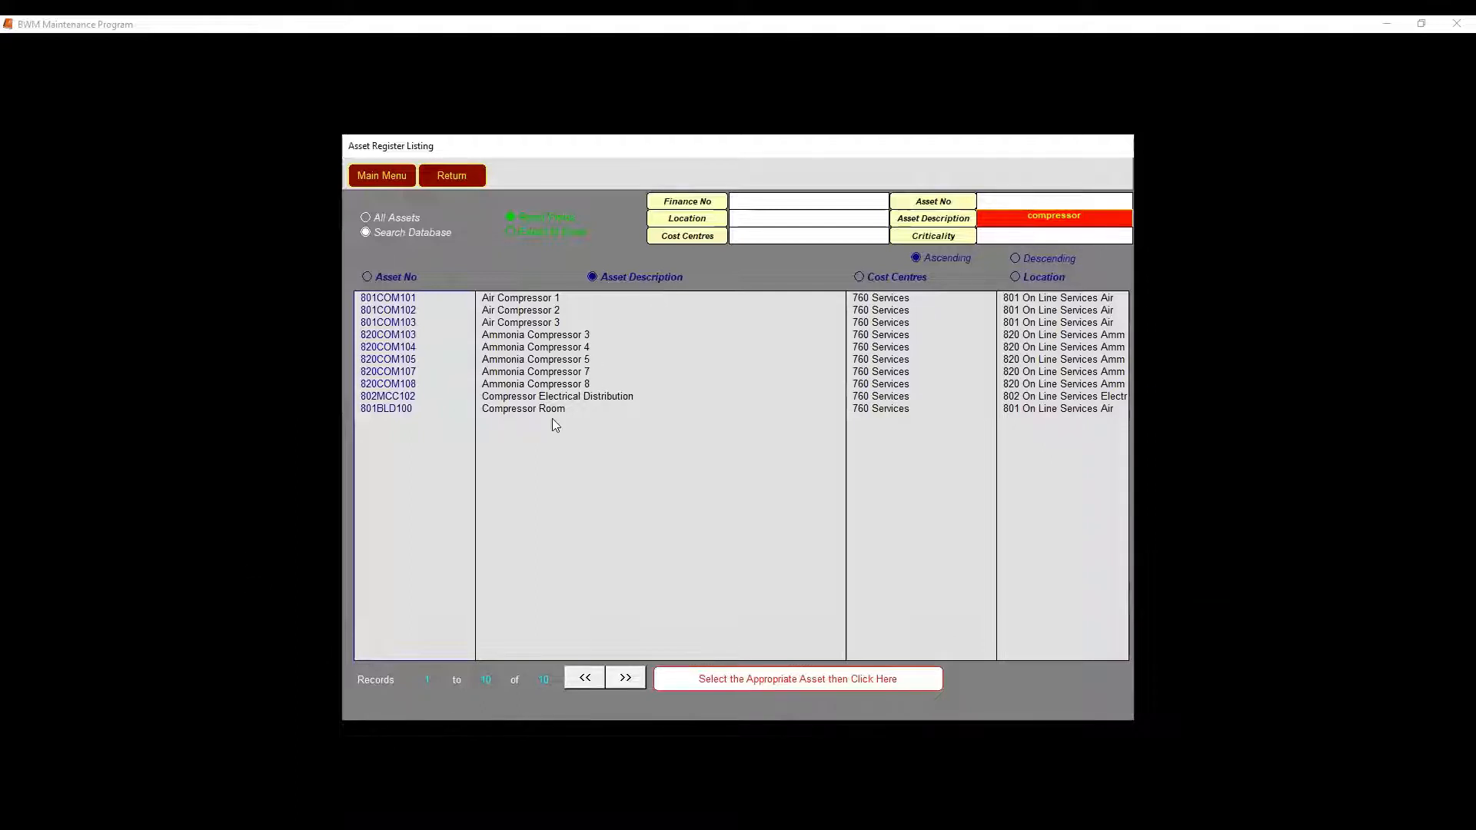
{"action": "left_click", "coordinate": [553, 385]}
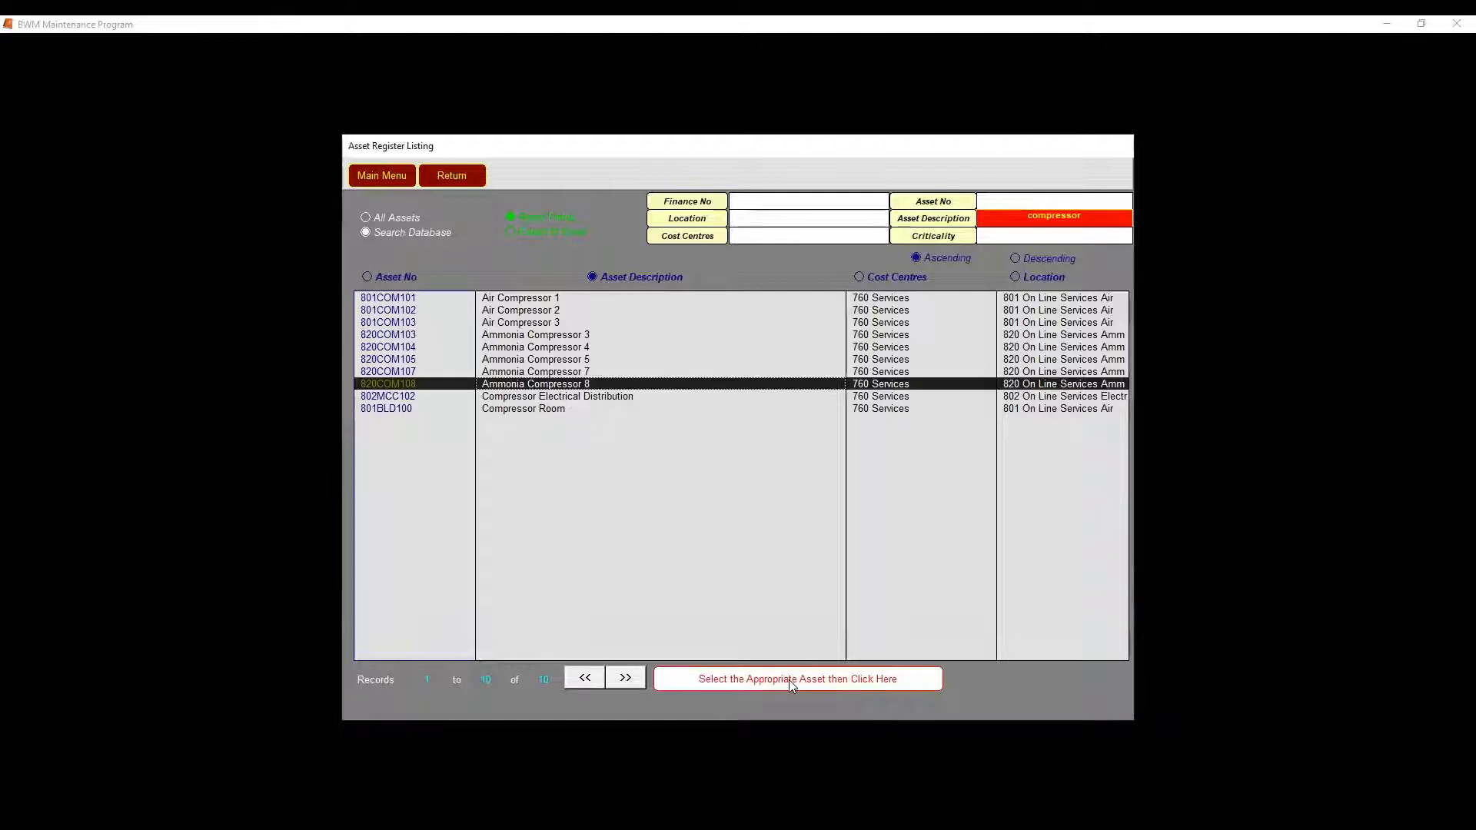
{"action": "left_click", "coordinate": [944, 220]}
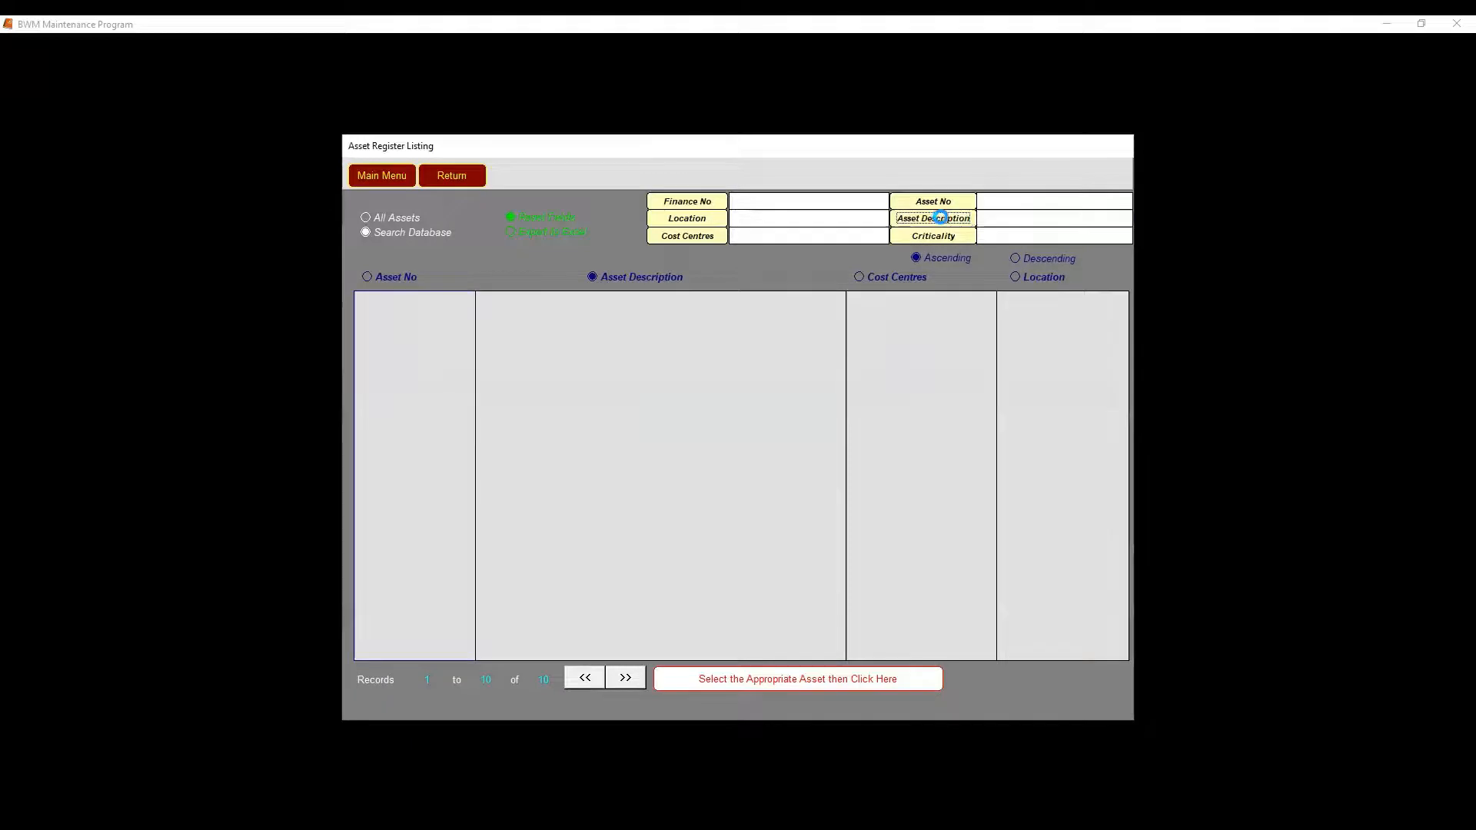
- Filter the asset register by the description "compressor" and assign Ammonia Compressor 8 to the new work order
{"action": "left_click", "coordinate": [1032, 218]}
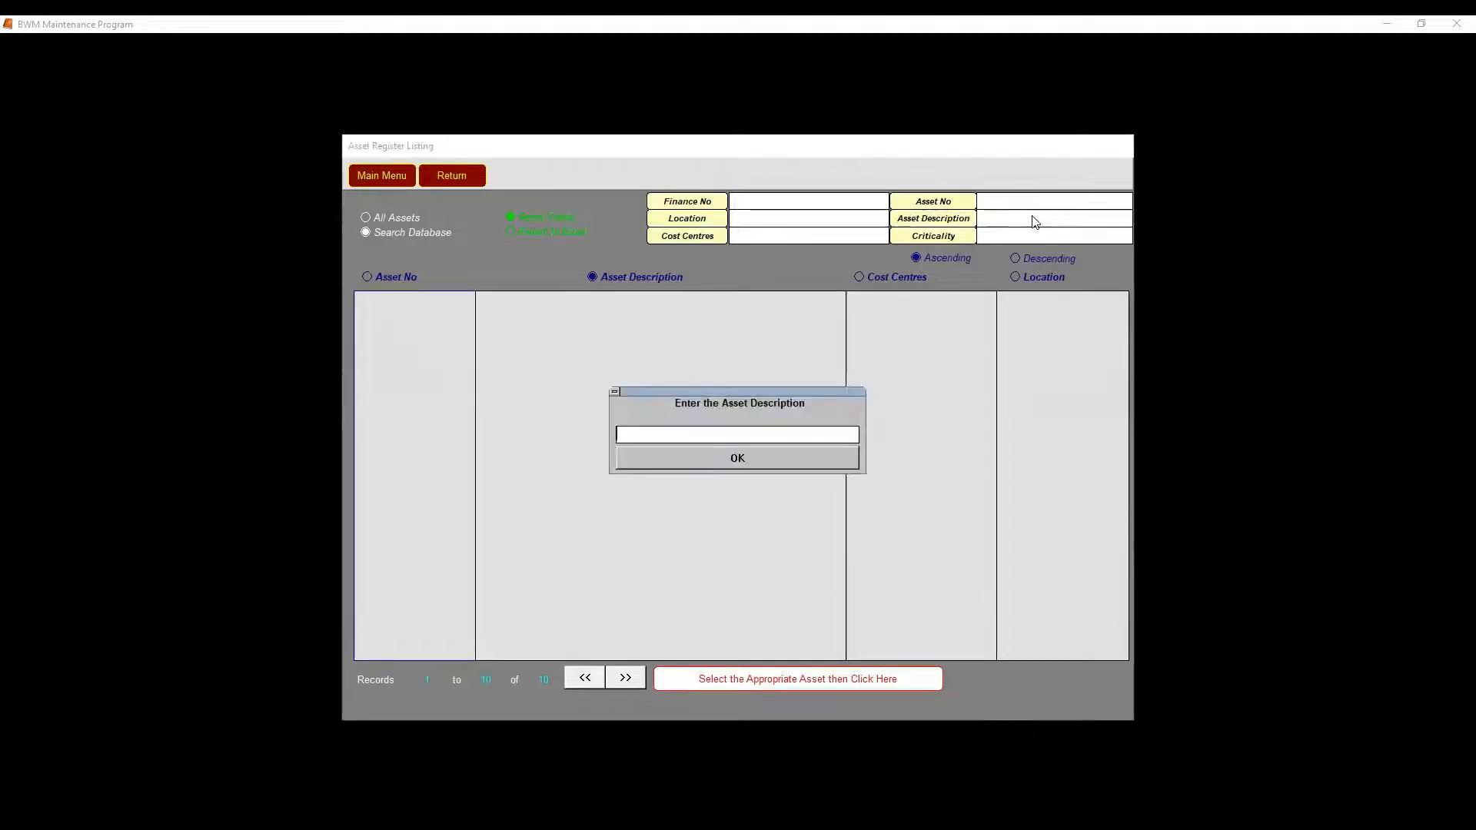
{"action": "type", "text": "compresso"}
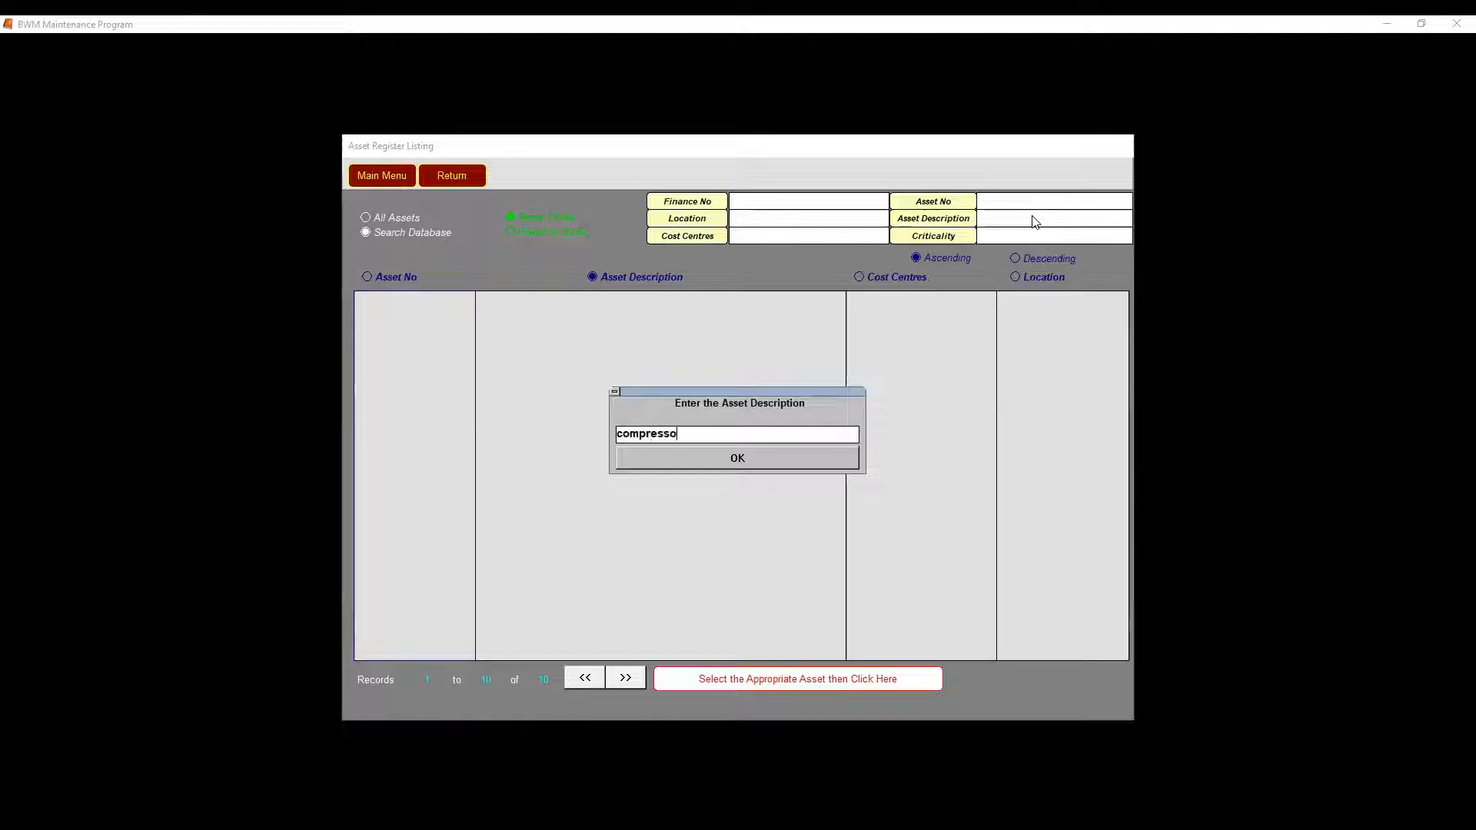
{"action": "type", "text": "r"}
{"action": "left_click", "coordinate": [765, 459]}
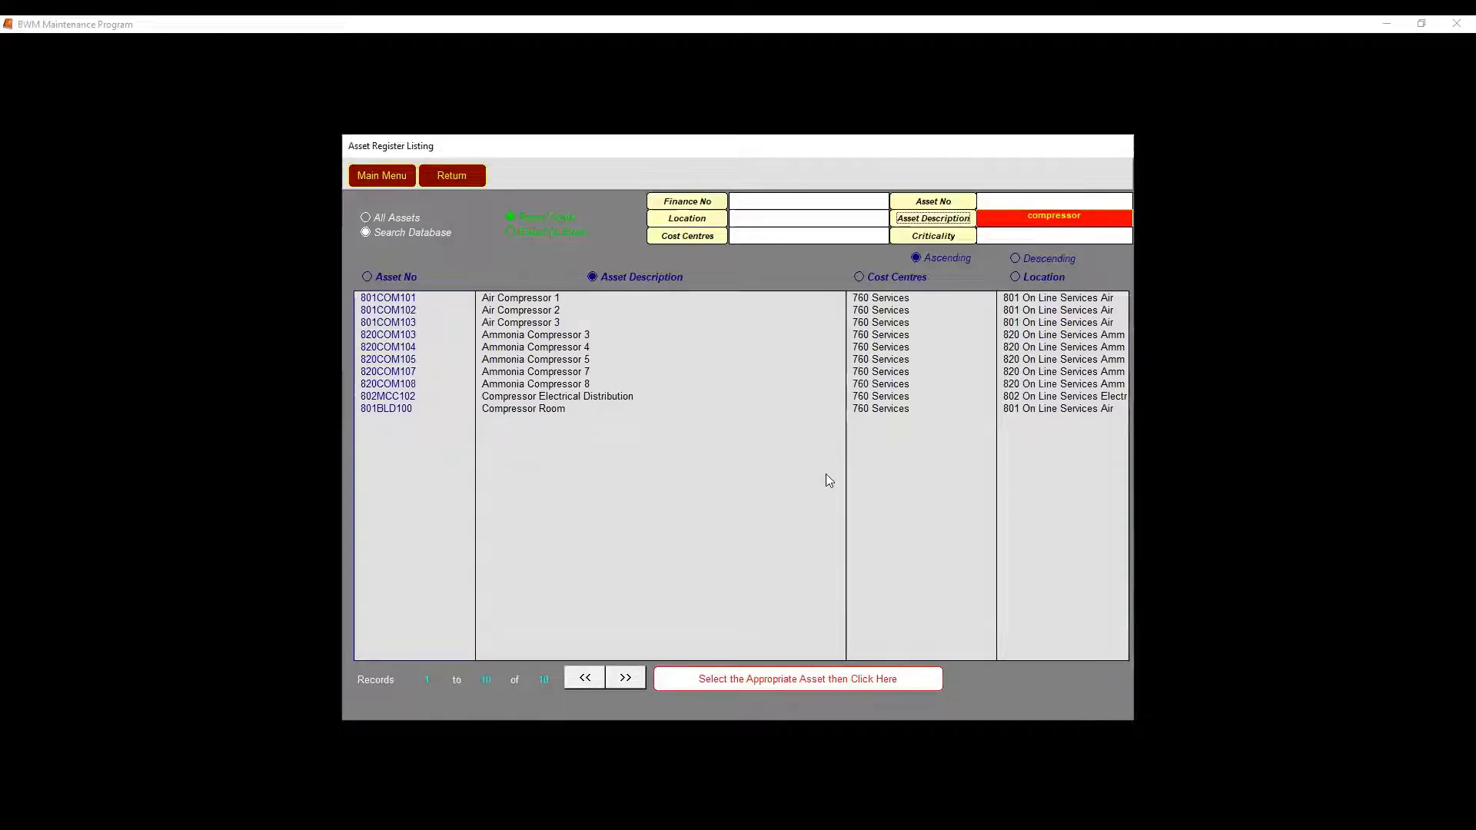
{"action": "left_click", "coordinate": [569, 388]}
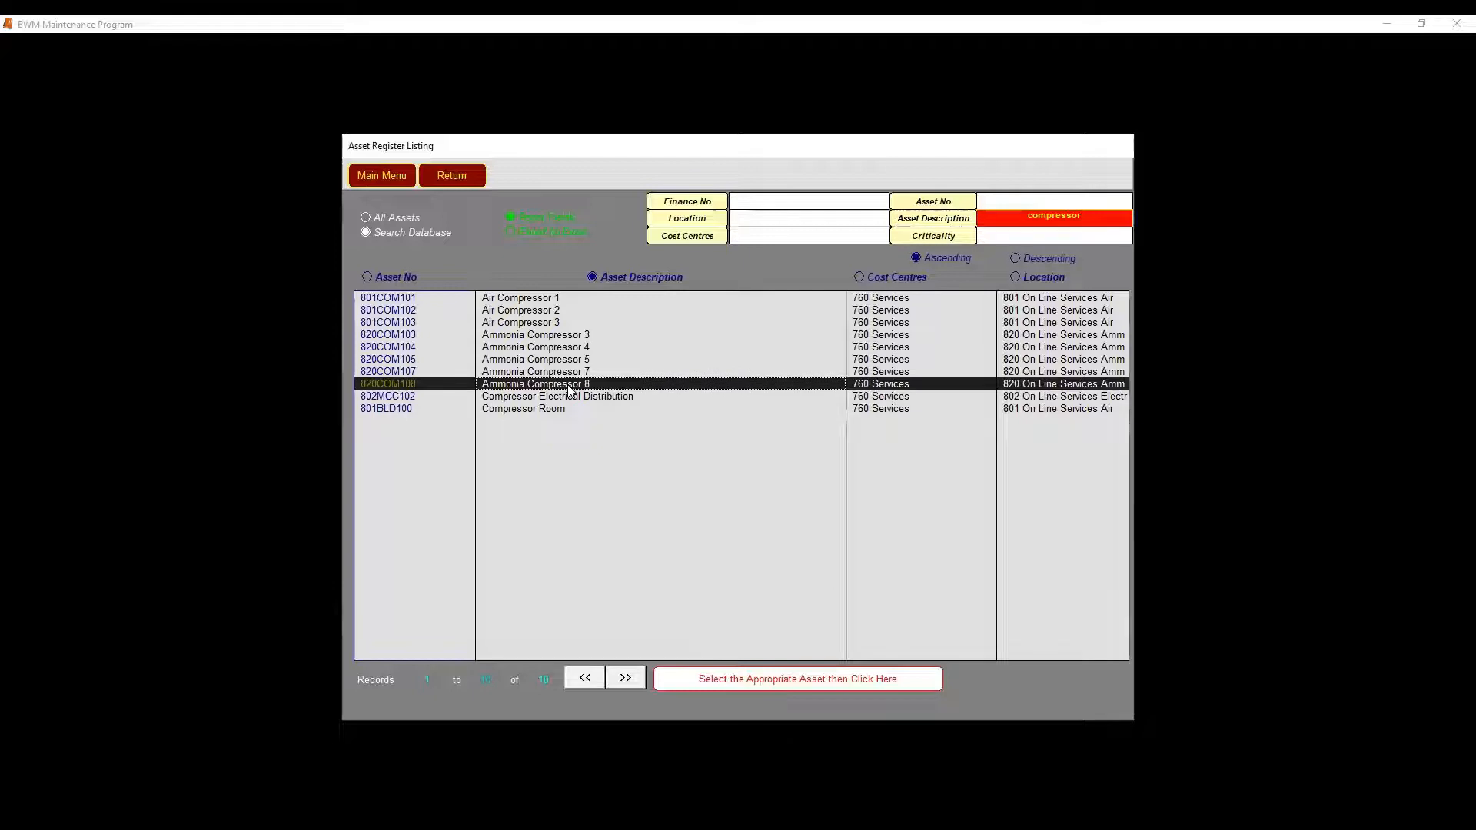
{"action": "left_click", "coordinate": [755, 681]}
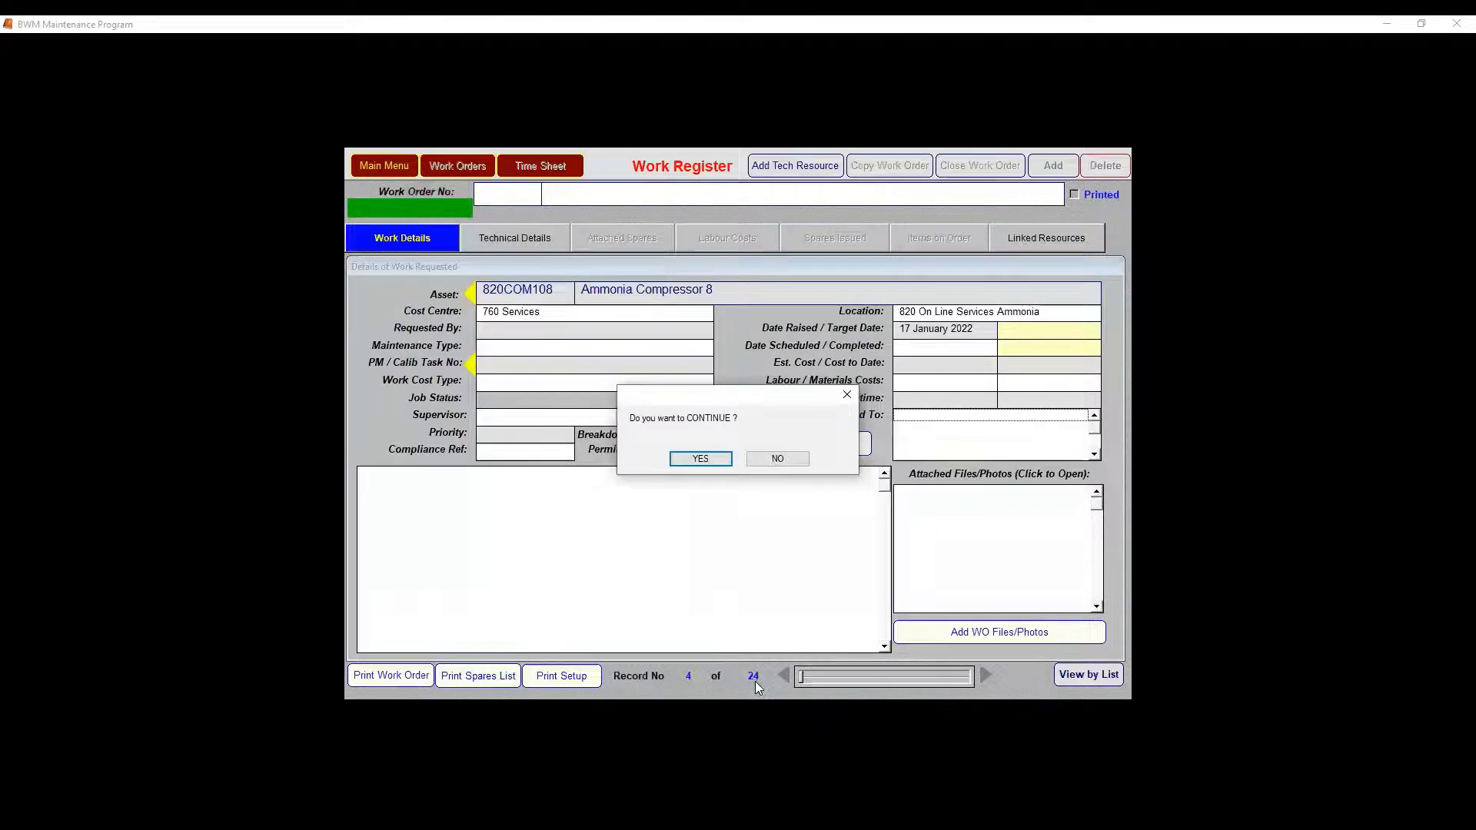
{"action": "left_click", "coordinate": [700, 458]}
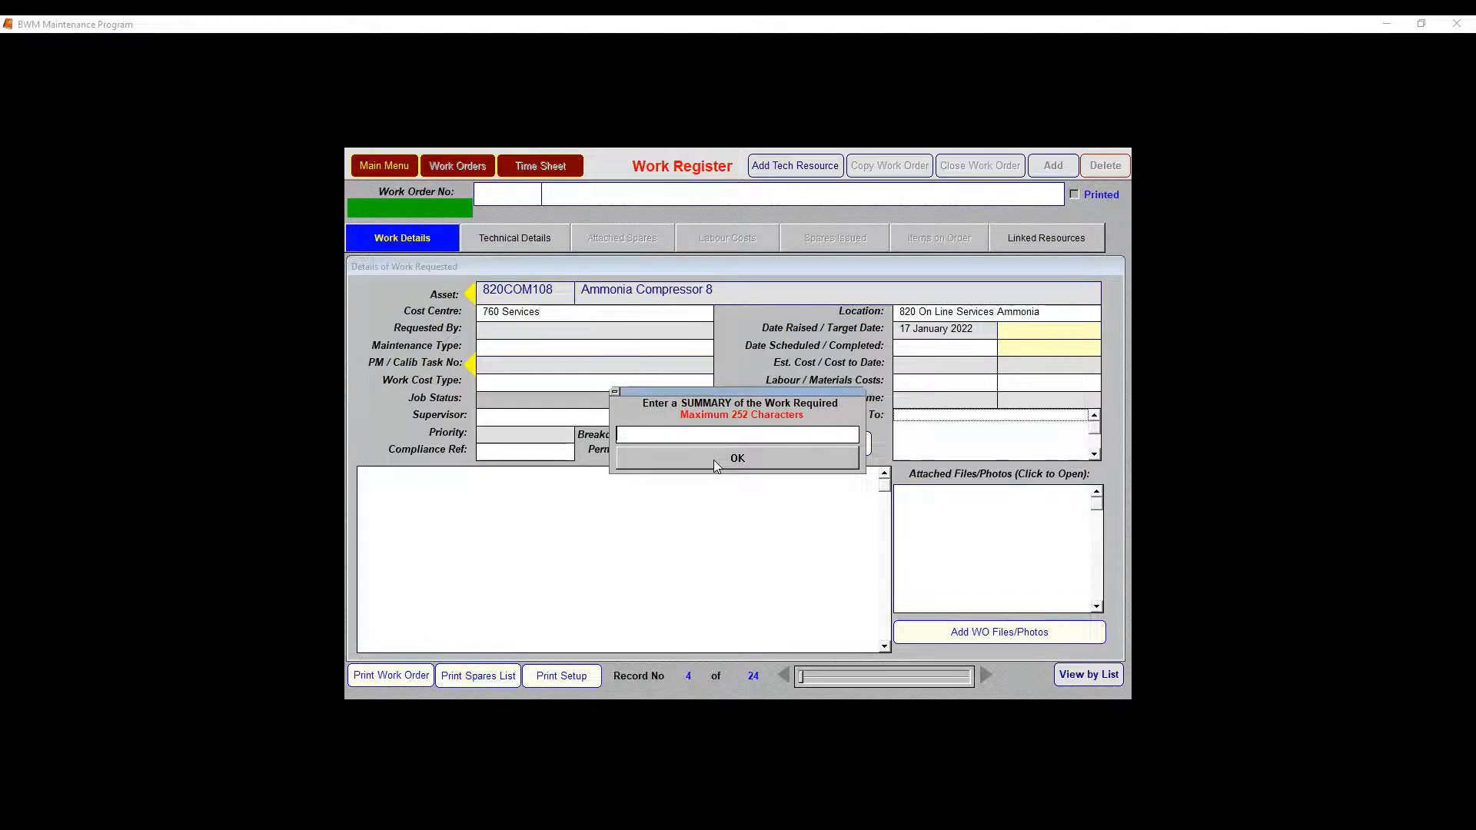
- Enter the work summary "Compressor is making a funny noise" and set the maintenance type to Maintenance
{"action": "type", "text": "Compressor is making a f"}
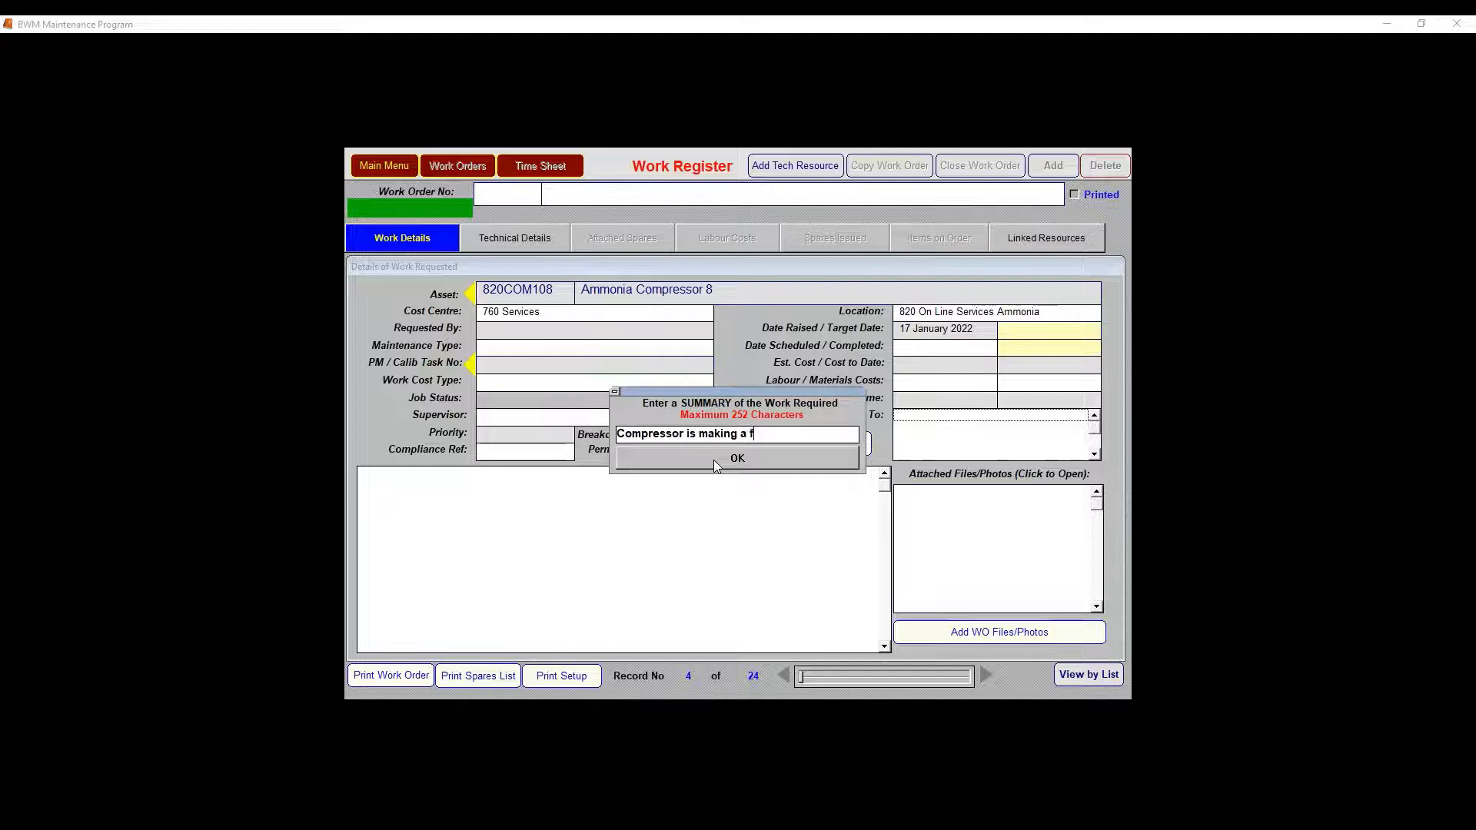
{"action": "type", "text": "unny noise"}
{"action": "left_click", "coordinate": [715, 460]}
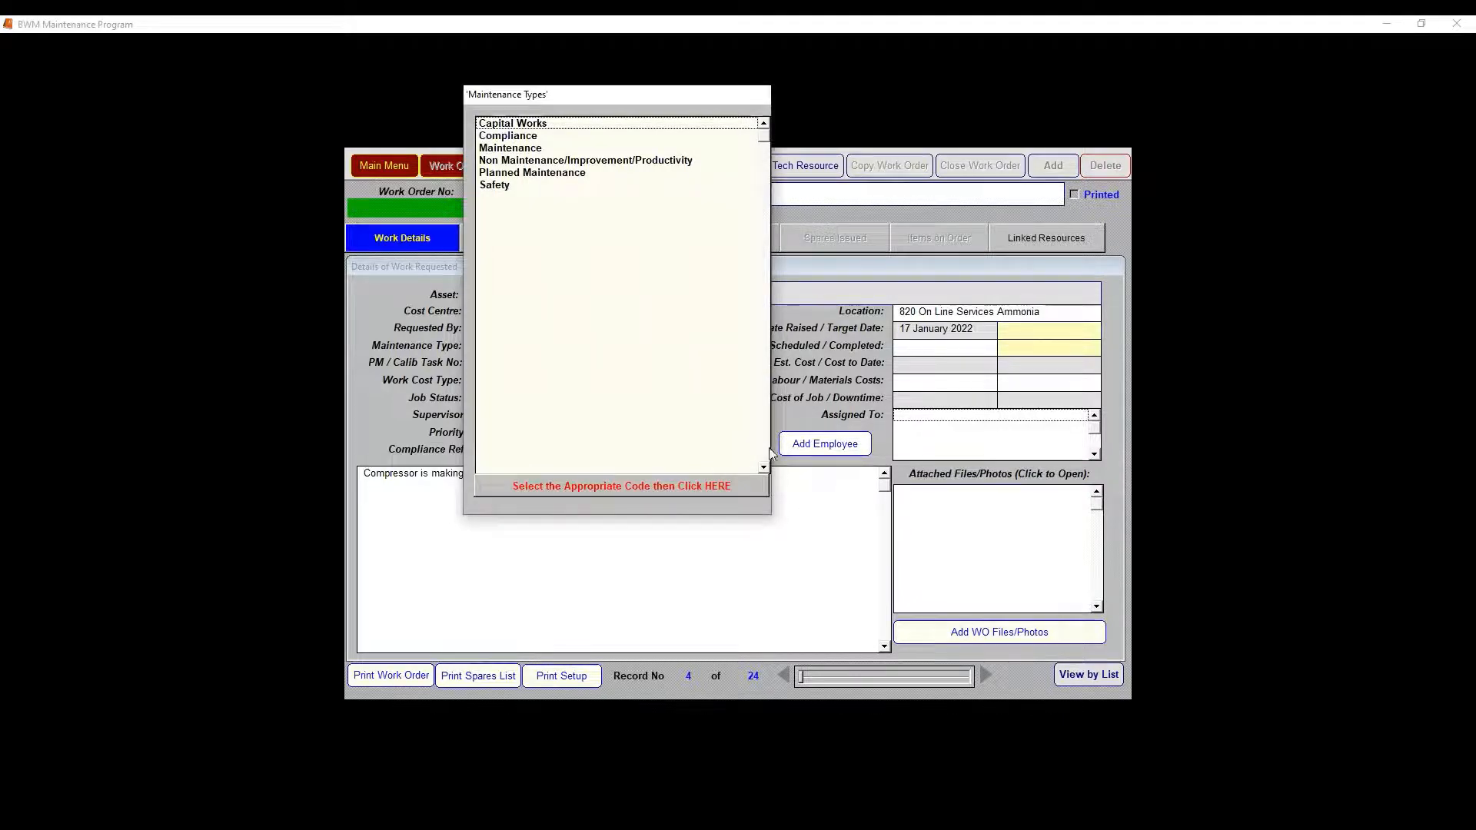
{"action": "left_click", "coordinate": [541, 148]}
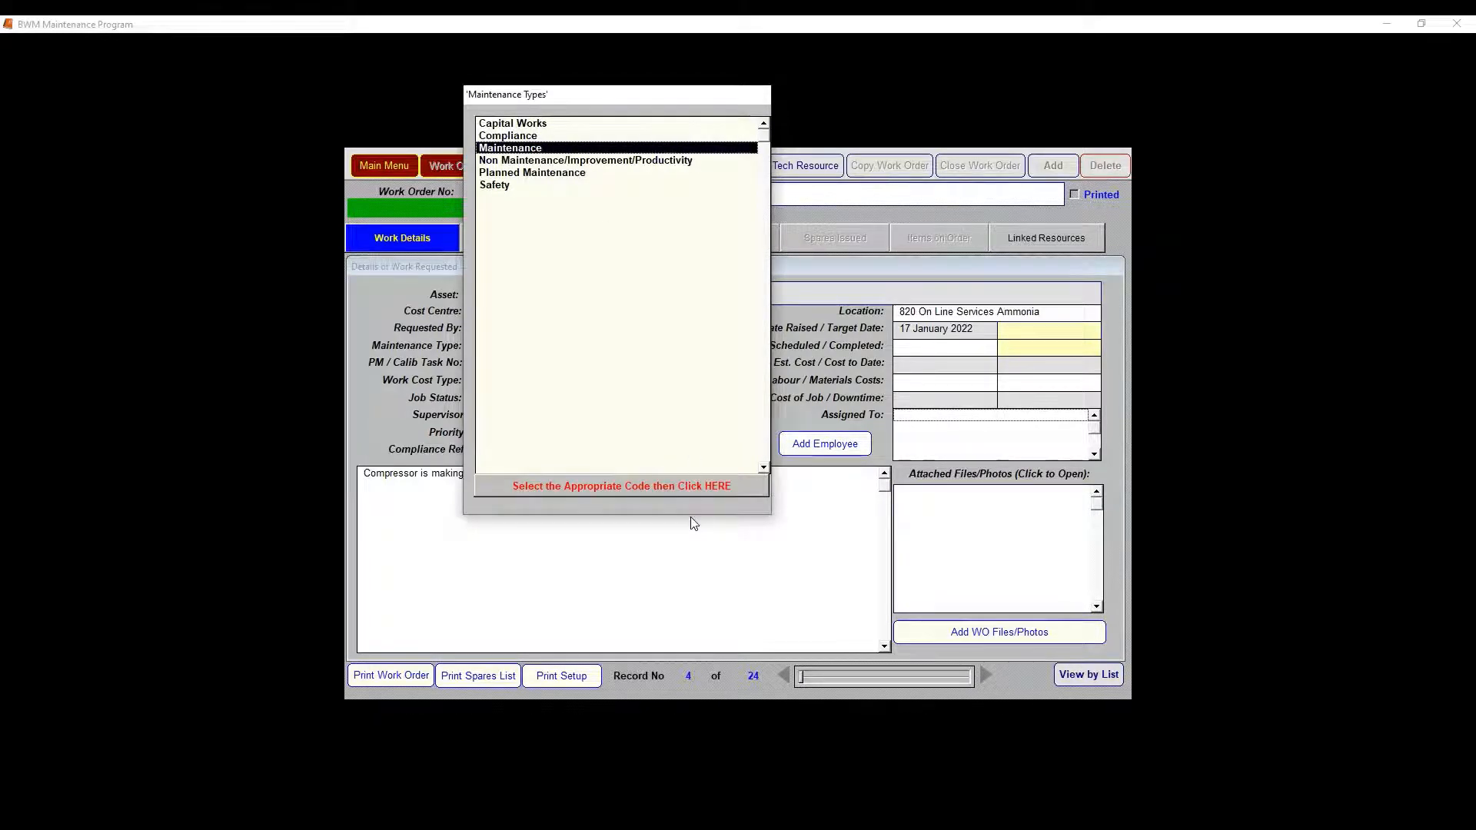
{"action": "left_click", "coordinate": [610, 485]}
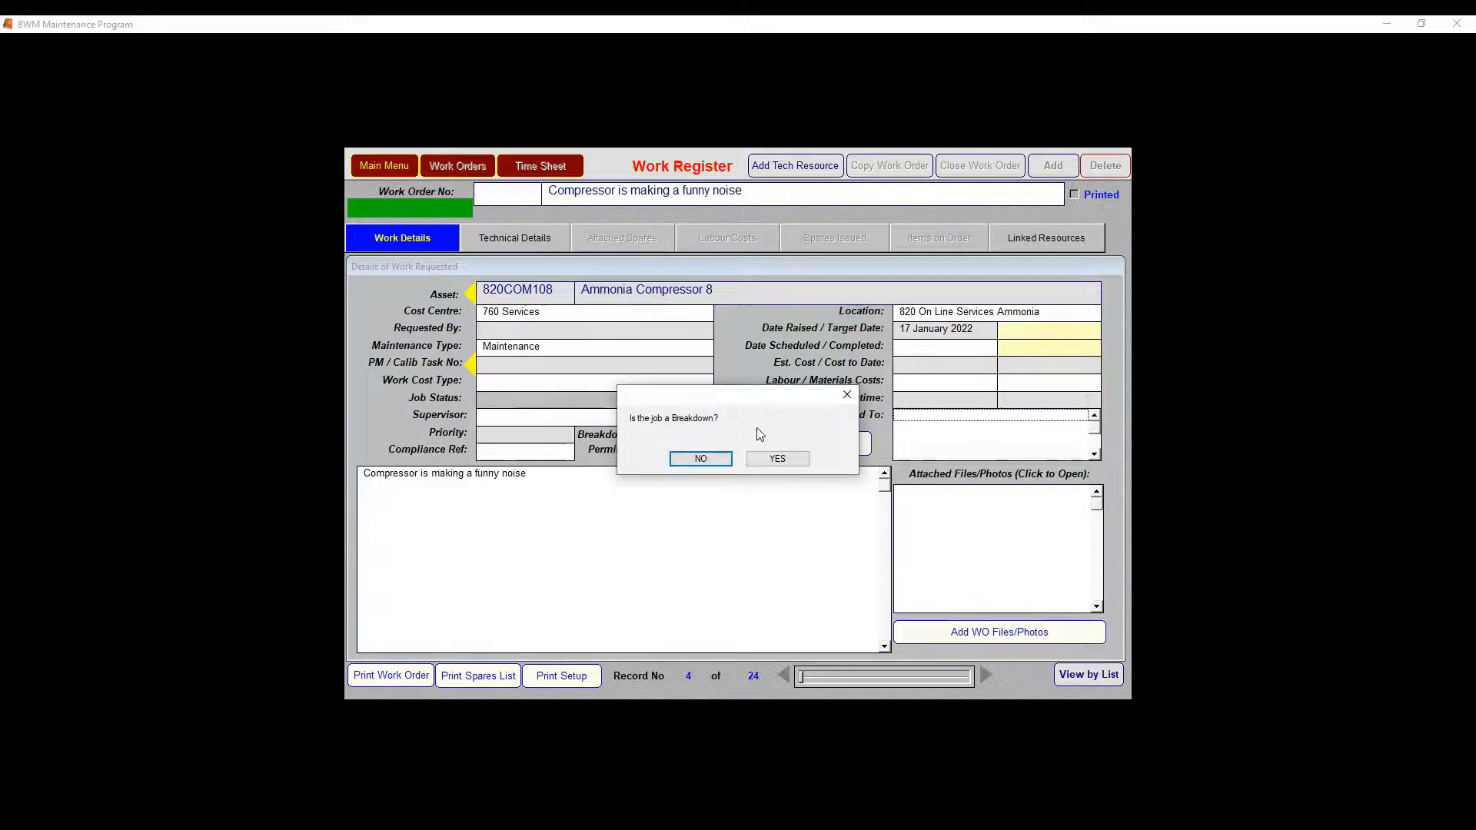
- Mark the job as not a breakdown and save the work order with the third person in the list as requester
{"action": "left_click", "coordinate": [714, 460]}
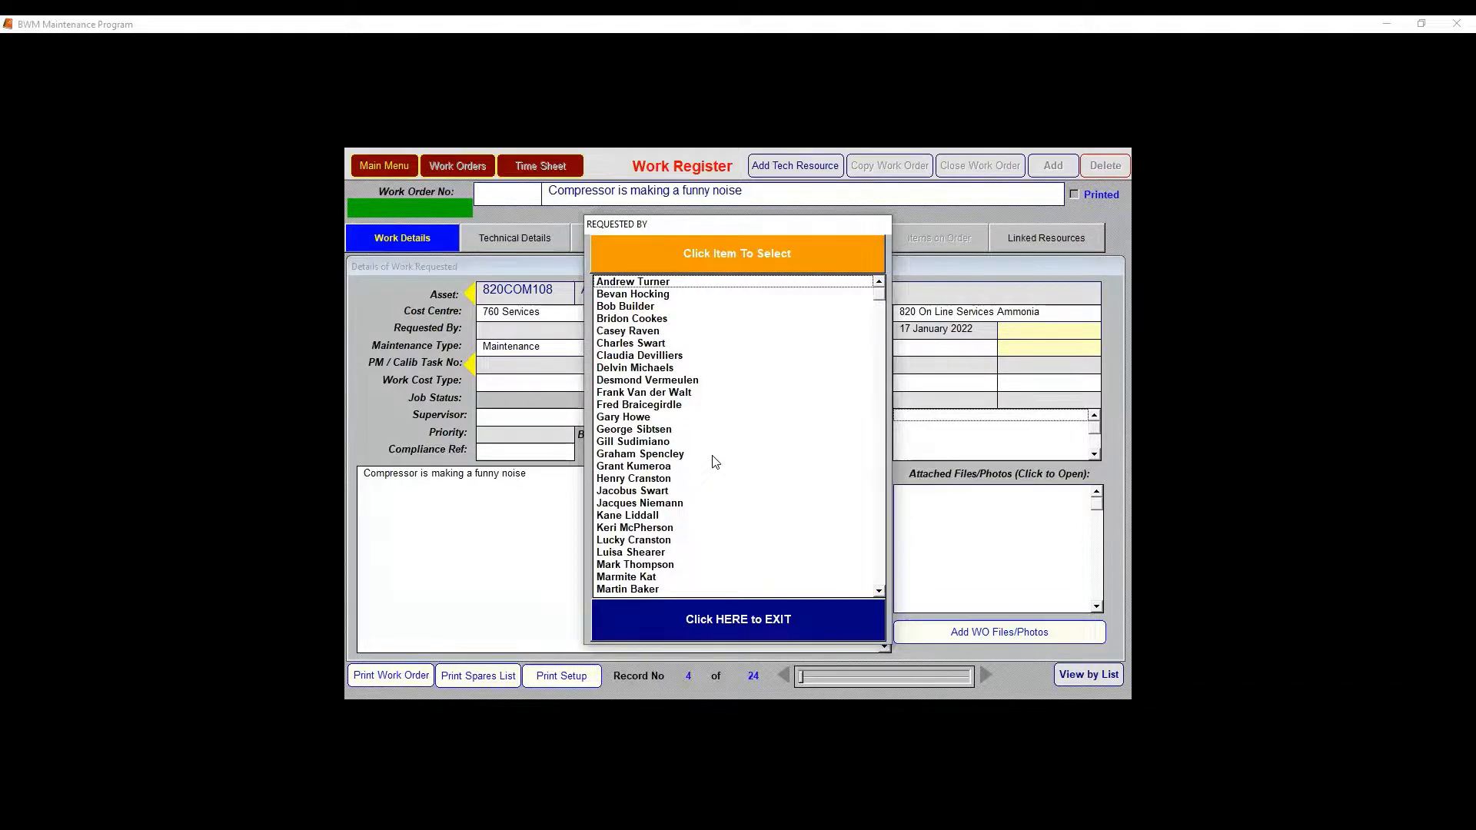
{"action": "left_click", "coordinate": [627, 307]}
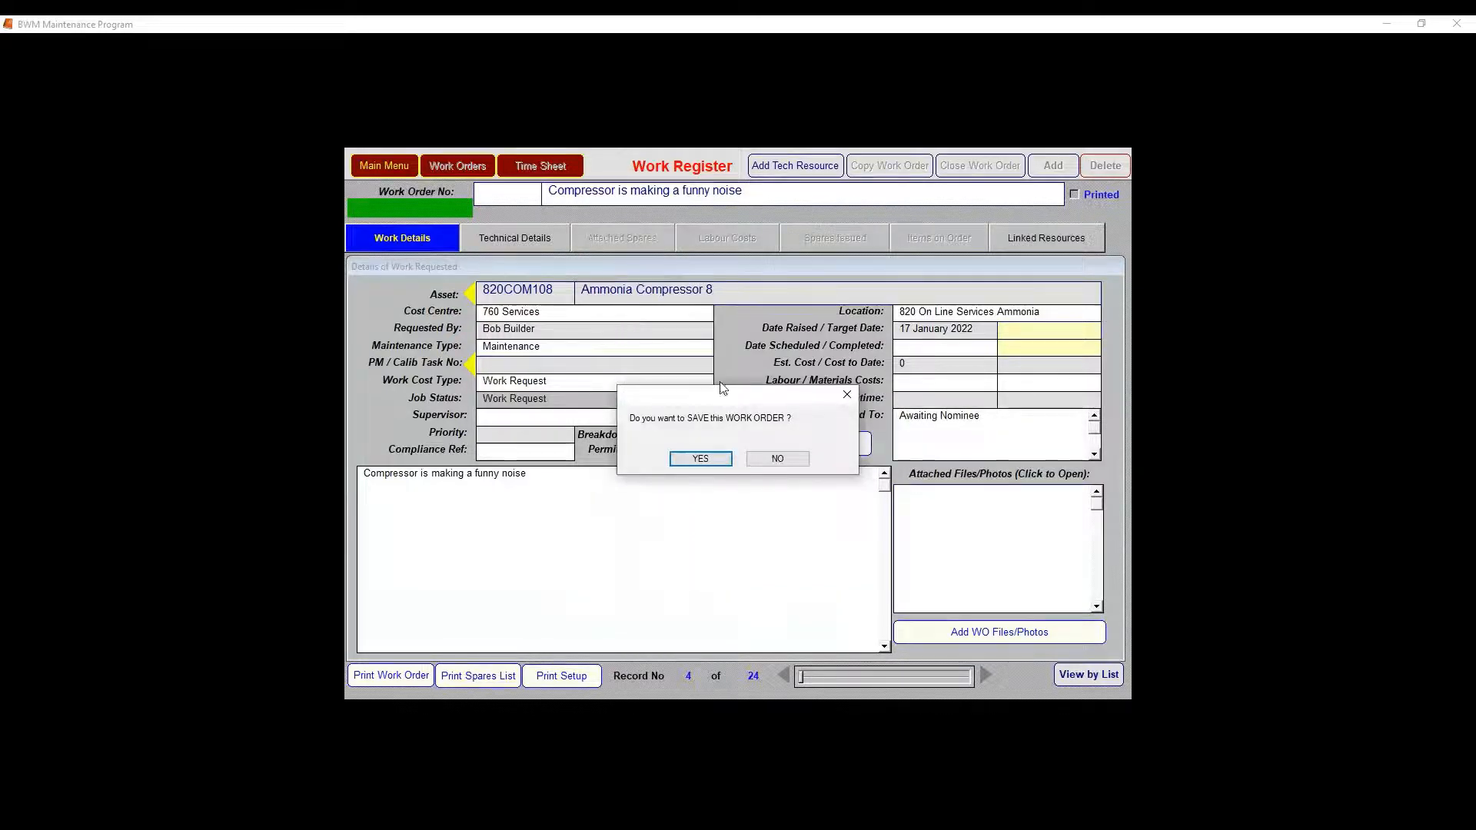
{"action": "left_click", "coordinate": [705, 460]}
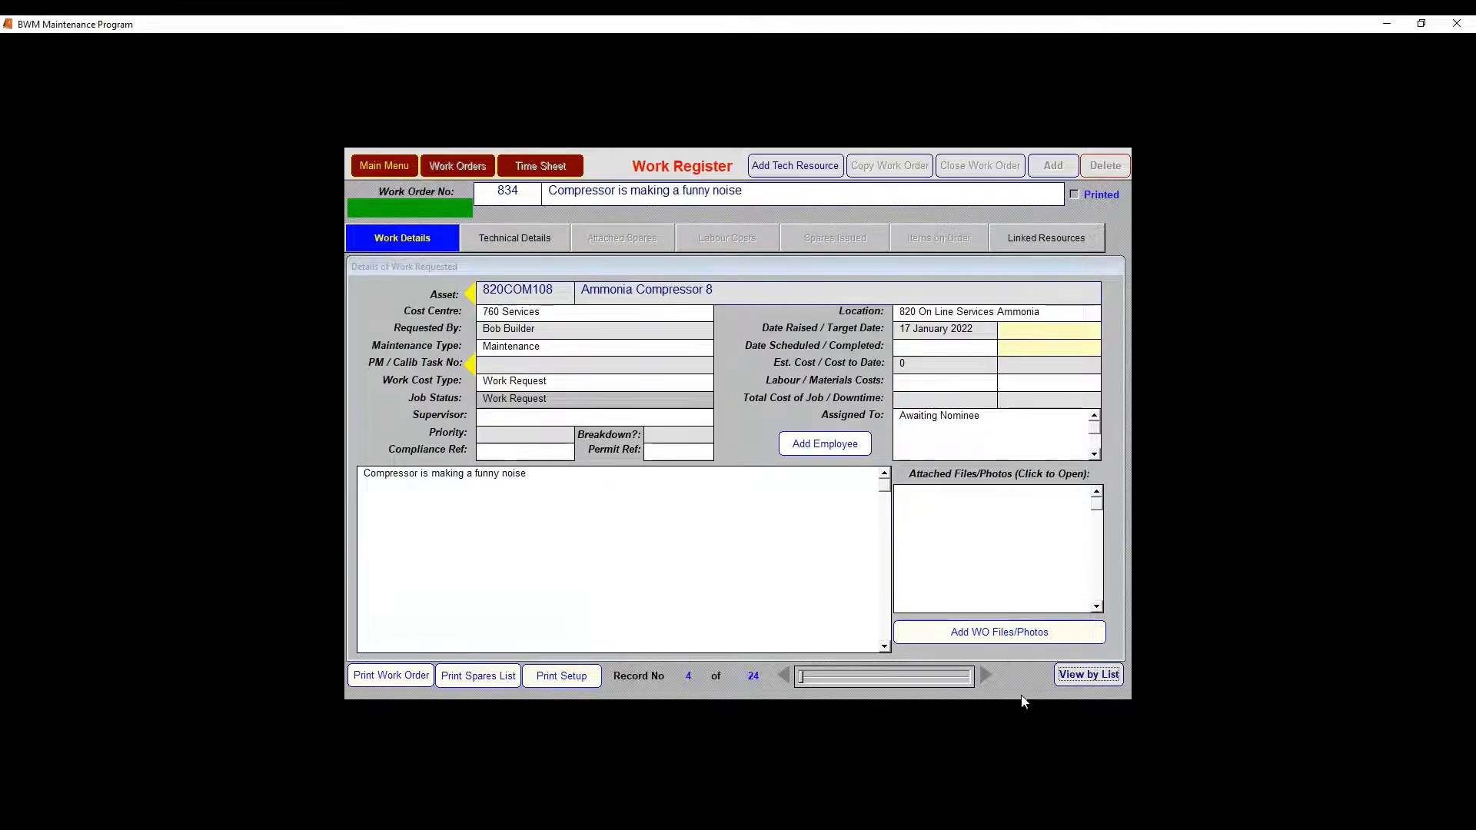
- Attach the photo electrical.bmp from the BWM folder to the work order and select it among the attachments
{"action": "left_click", "coordinate": [991, 633]}
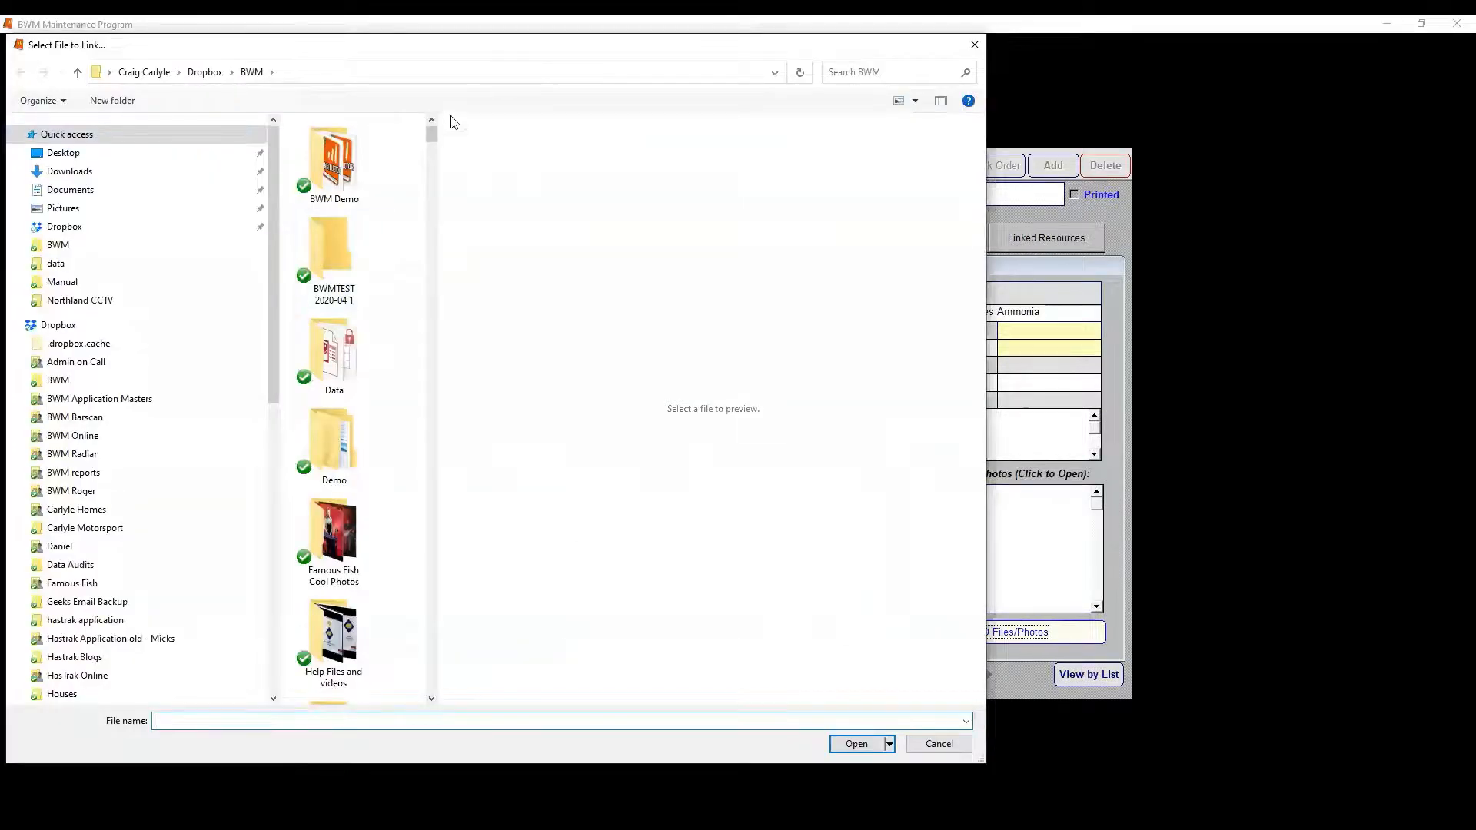
{"action": "left_click_drag", "start_coordinate": [432, 137], "coordinate": [428, 599]}
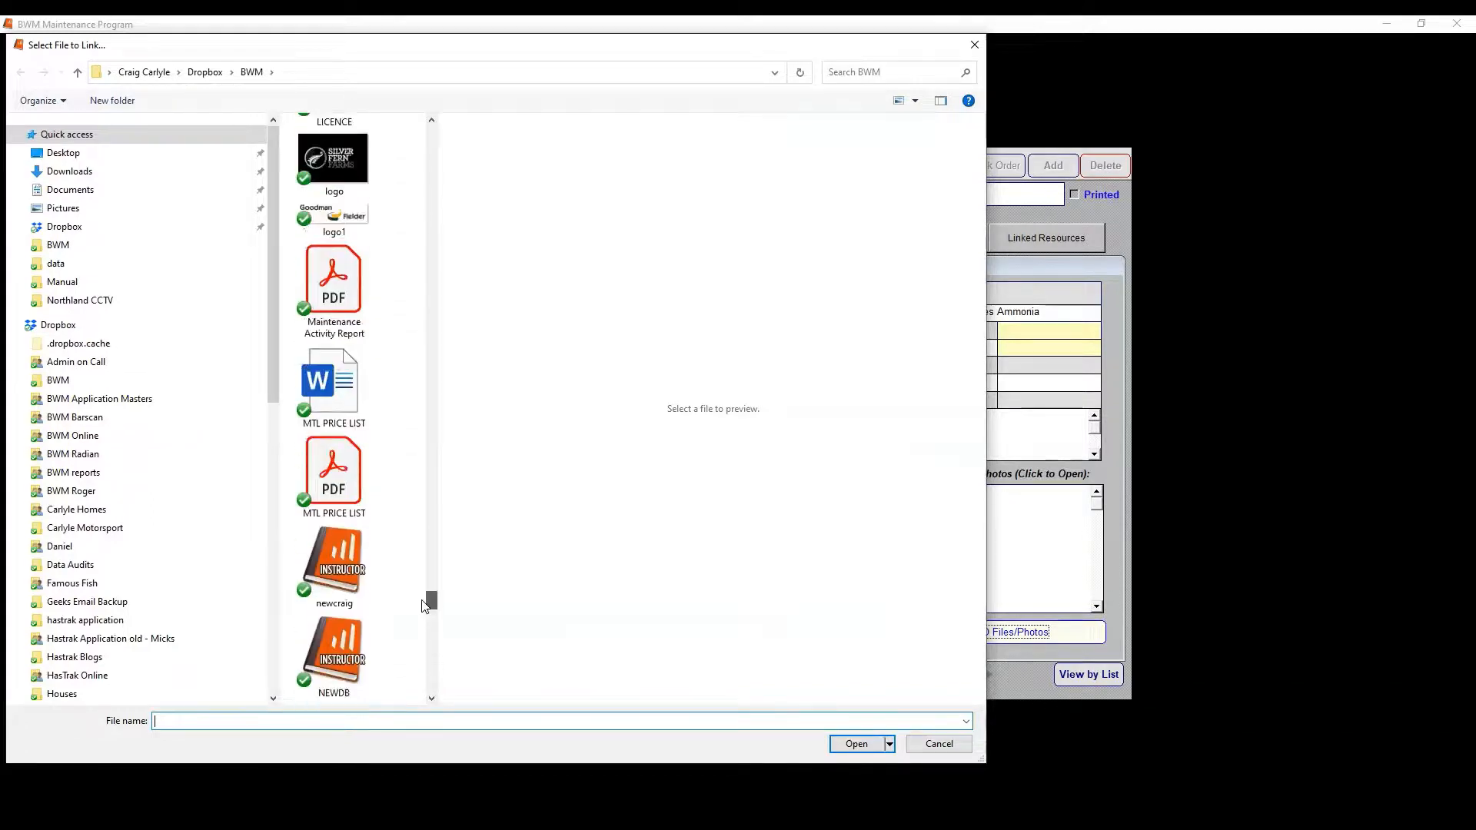
{"action": "left_click", "coordinate": [250, 72]}
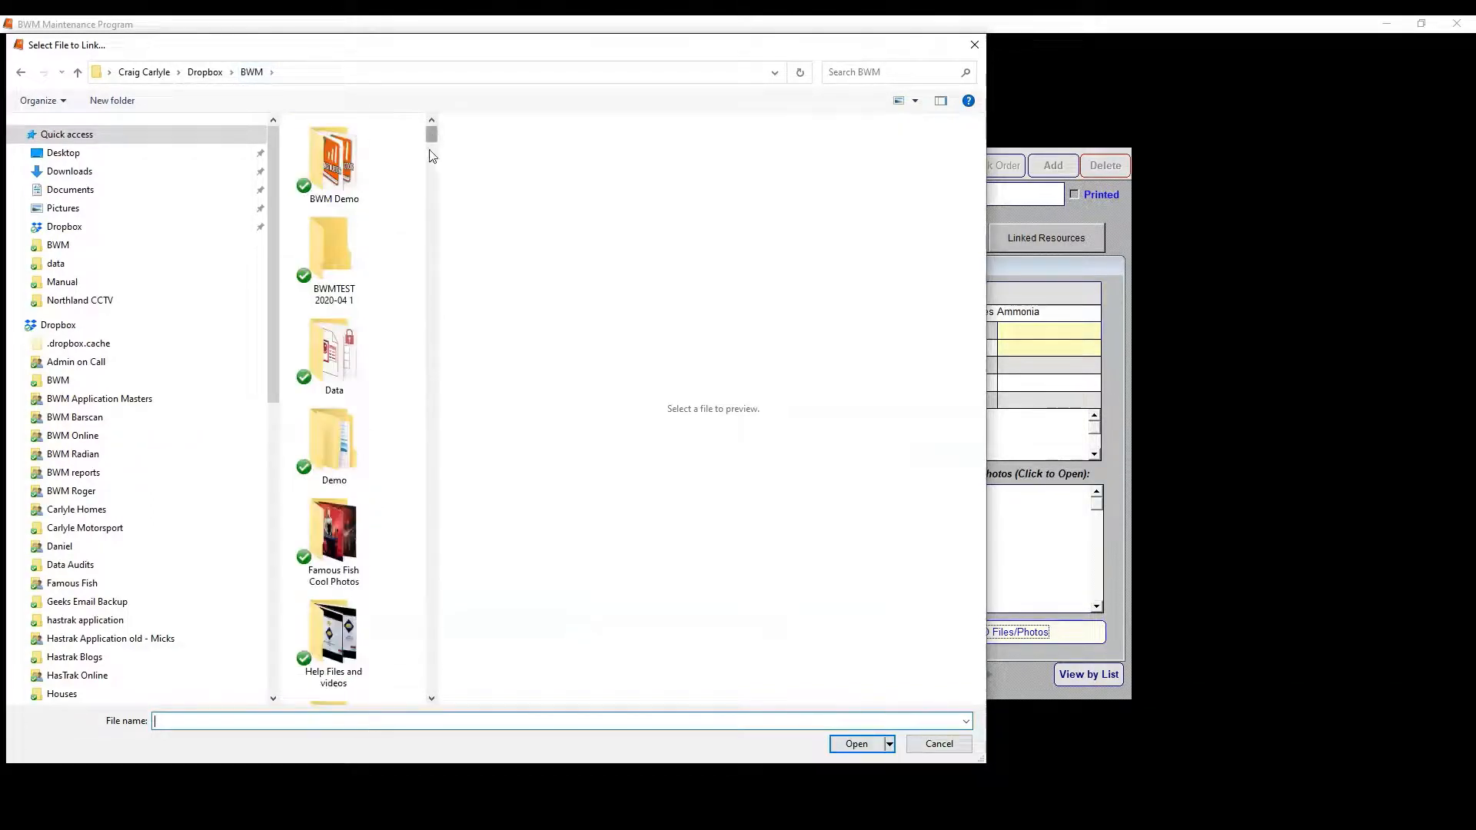
{"action": "left_click_drag", "start_coordinate": [431, 142], "coordinate": [410, 556]}
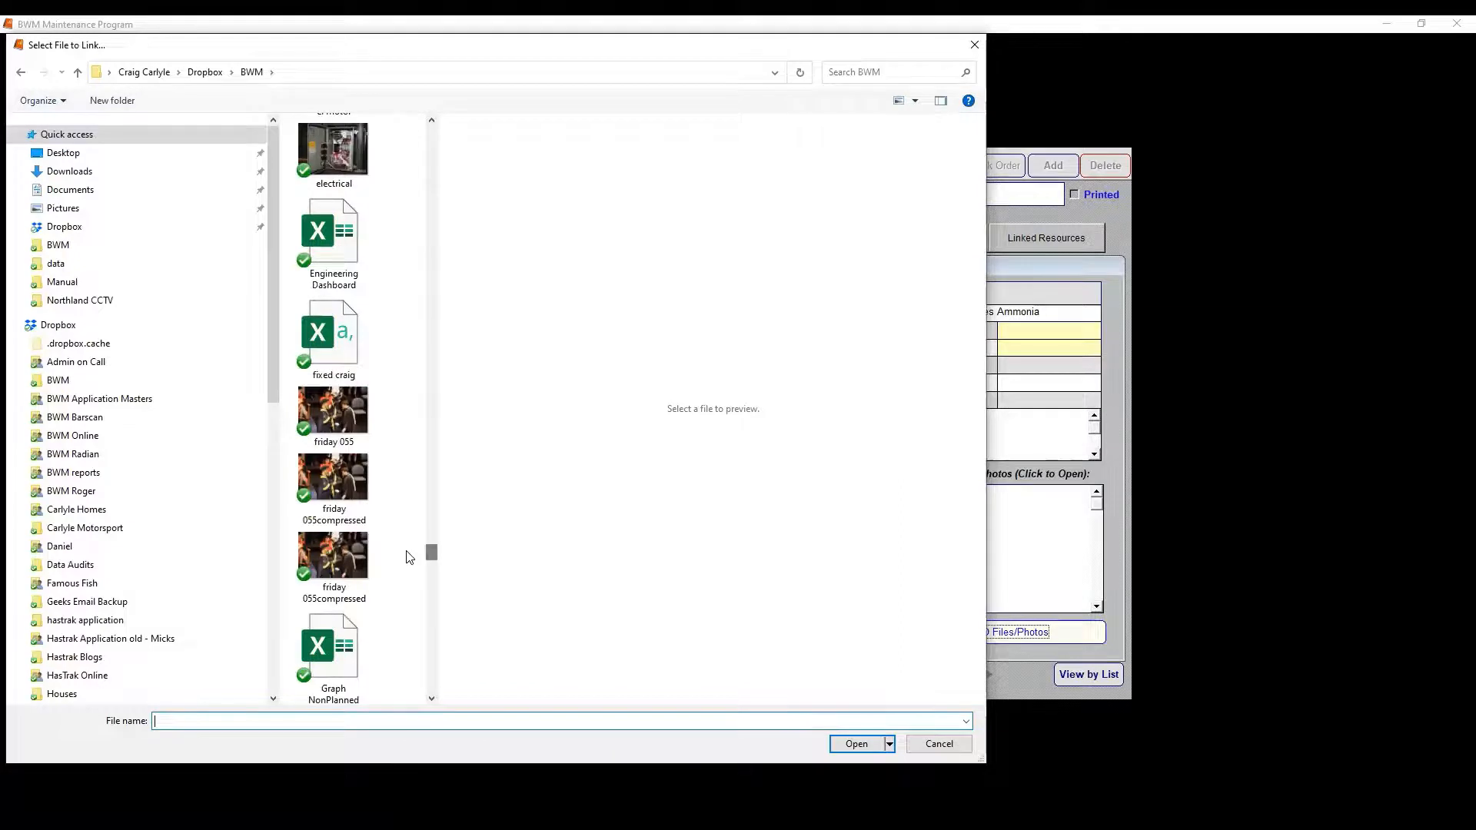
{"action": "left_click", "coordinate": [333, 154]}
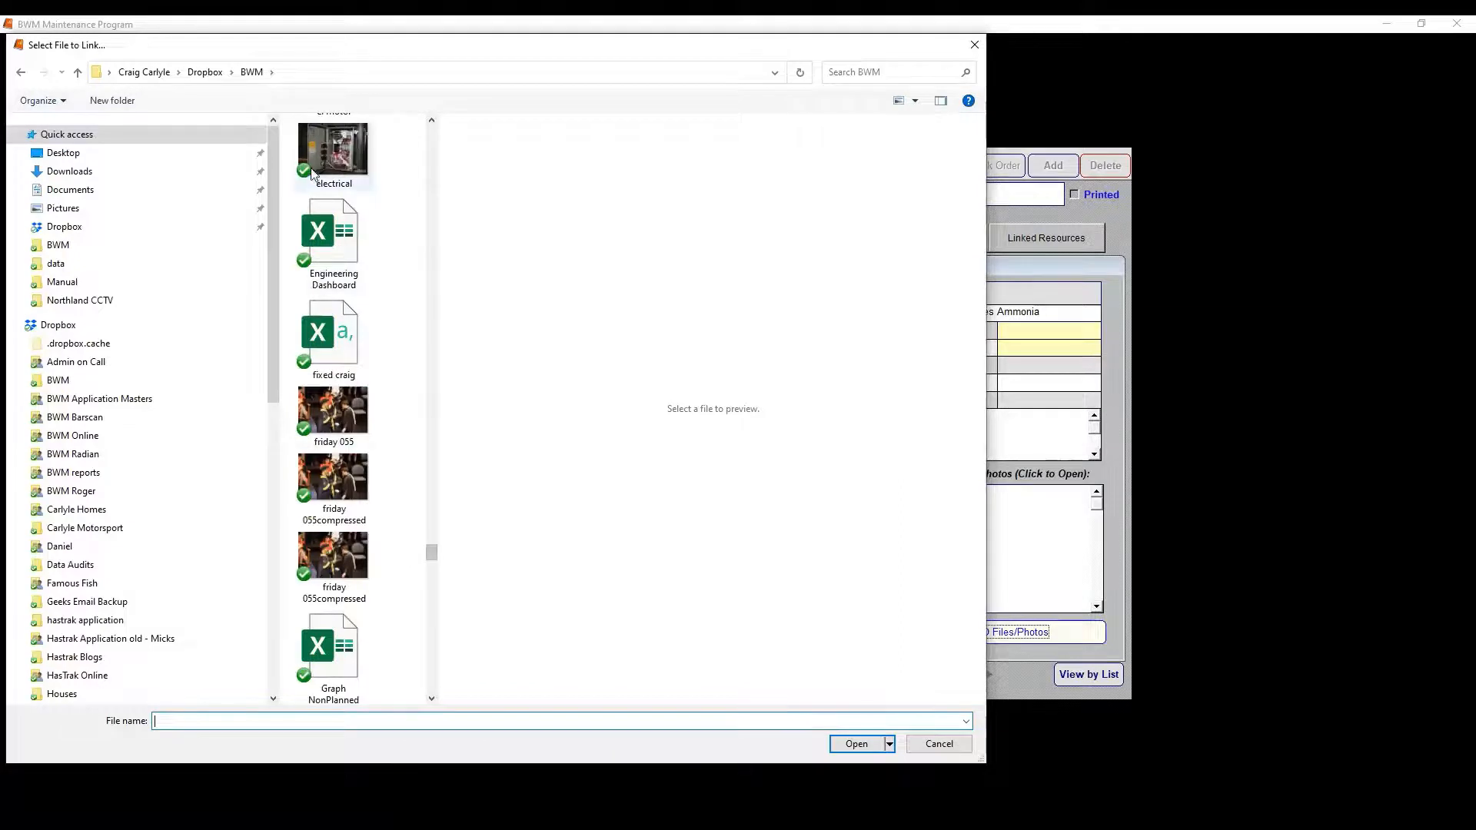
{"action": "left_click", "coordinate": [856, 744]}
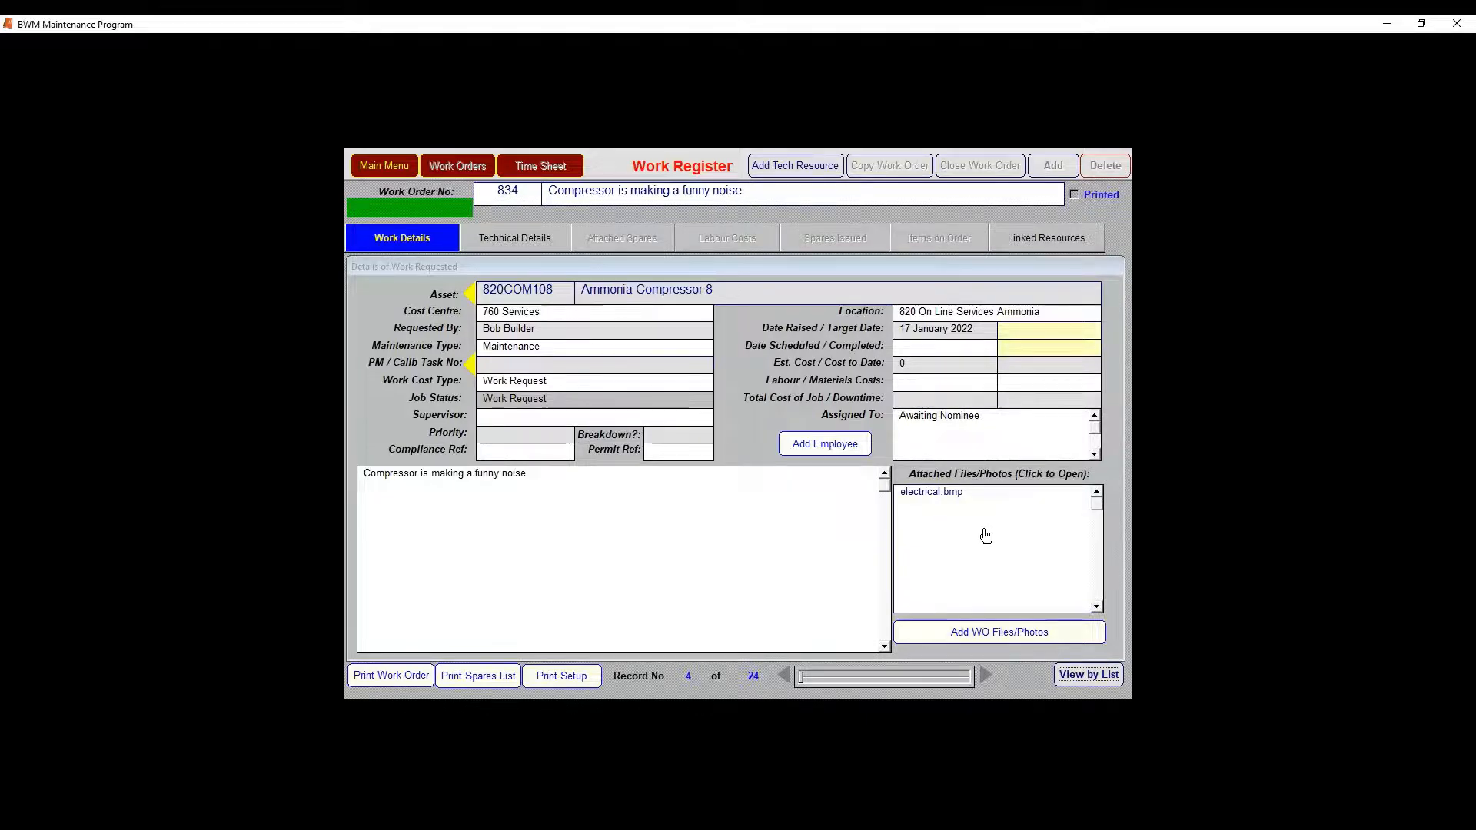
{"action": "left_click", "coordinate": [933, 497]}
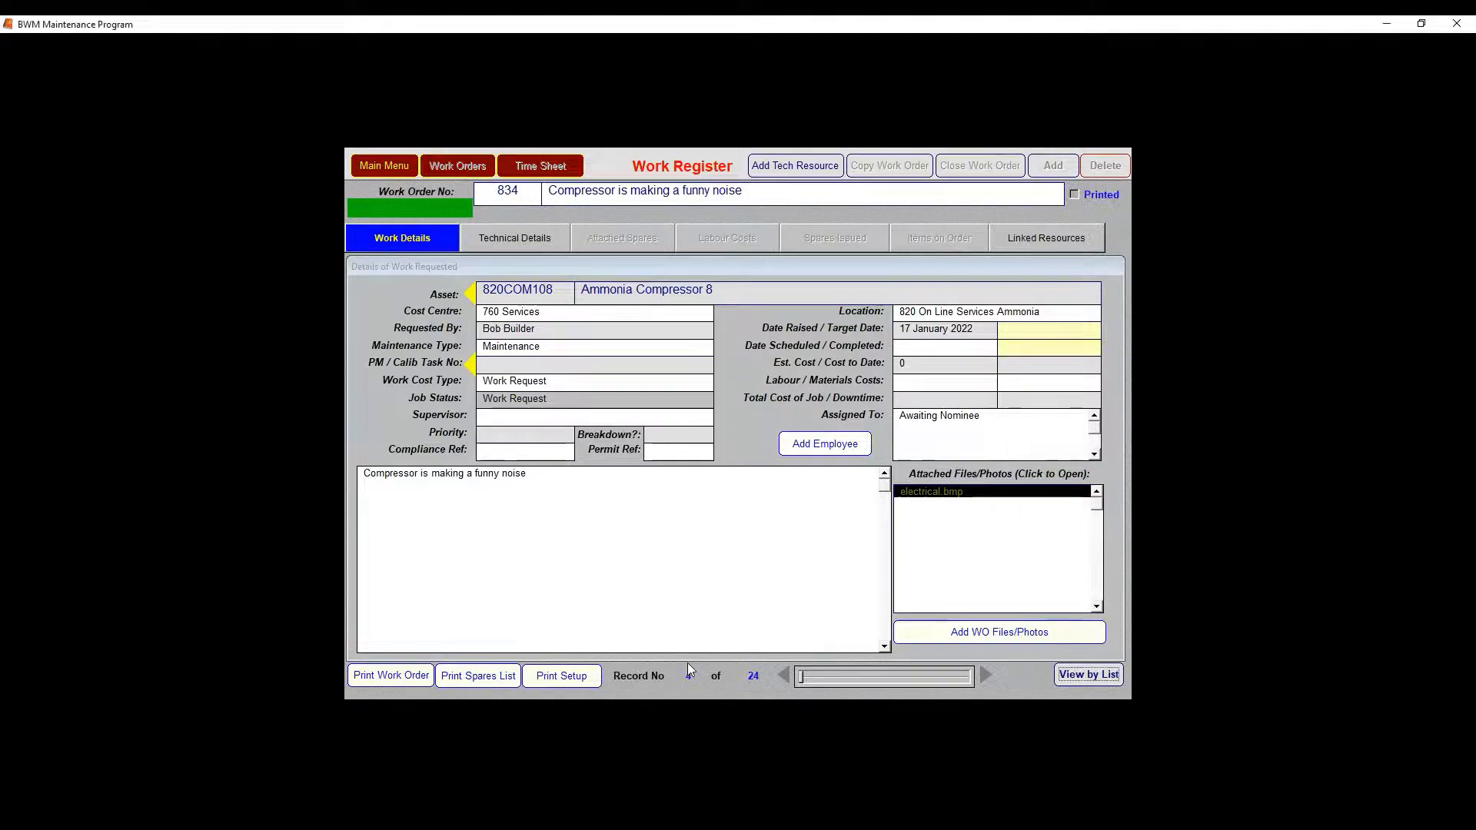
- Add the line "some more information" below the existing text in the work order's details
{"action": "double_click", "coordinate": [581, 508]}
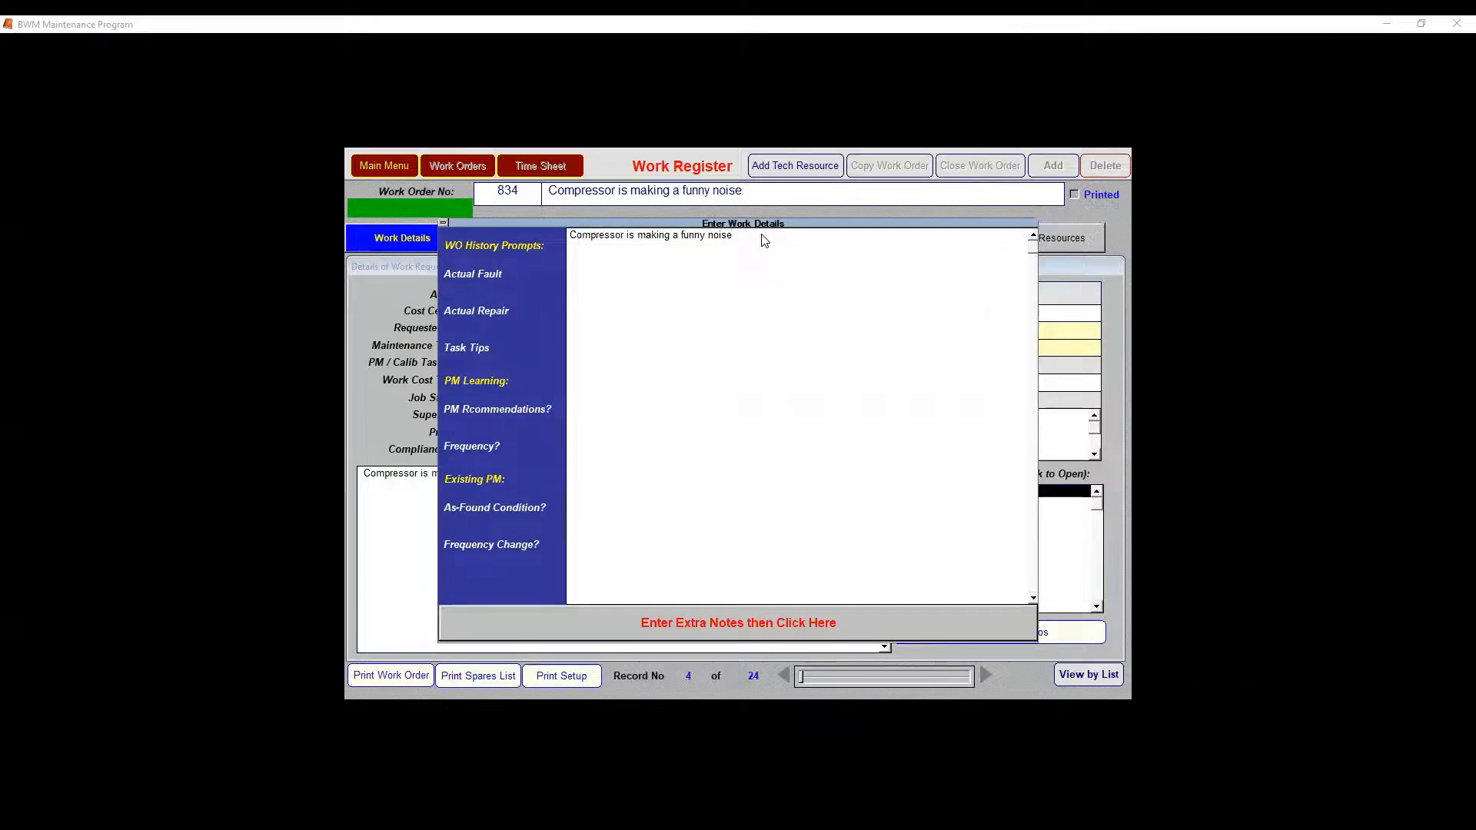
{"action": "key", "text": "Return"}
{"action": "type", "text": "me more i"}
{"action": "key", "text": "BackSpace"}
{"action": "key", "text": "BackSpace"}
{"action": "key", "text": "BackSpace"}
{"action": "key", "text": "BackSpace"}
{"action": "key", "text": "BackSpace"}
{"action": "key", "text": "BackSpace"}
{"action": "type", "text": "some more information"}
{"action": "left_click", "coordinate": [845, 619]}
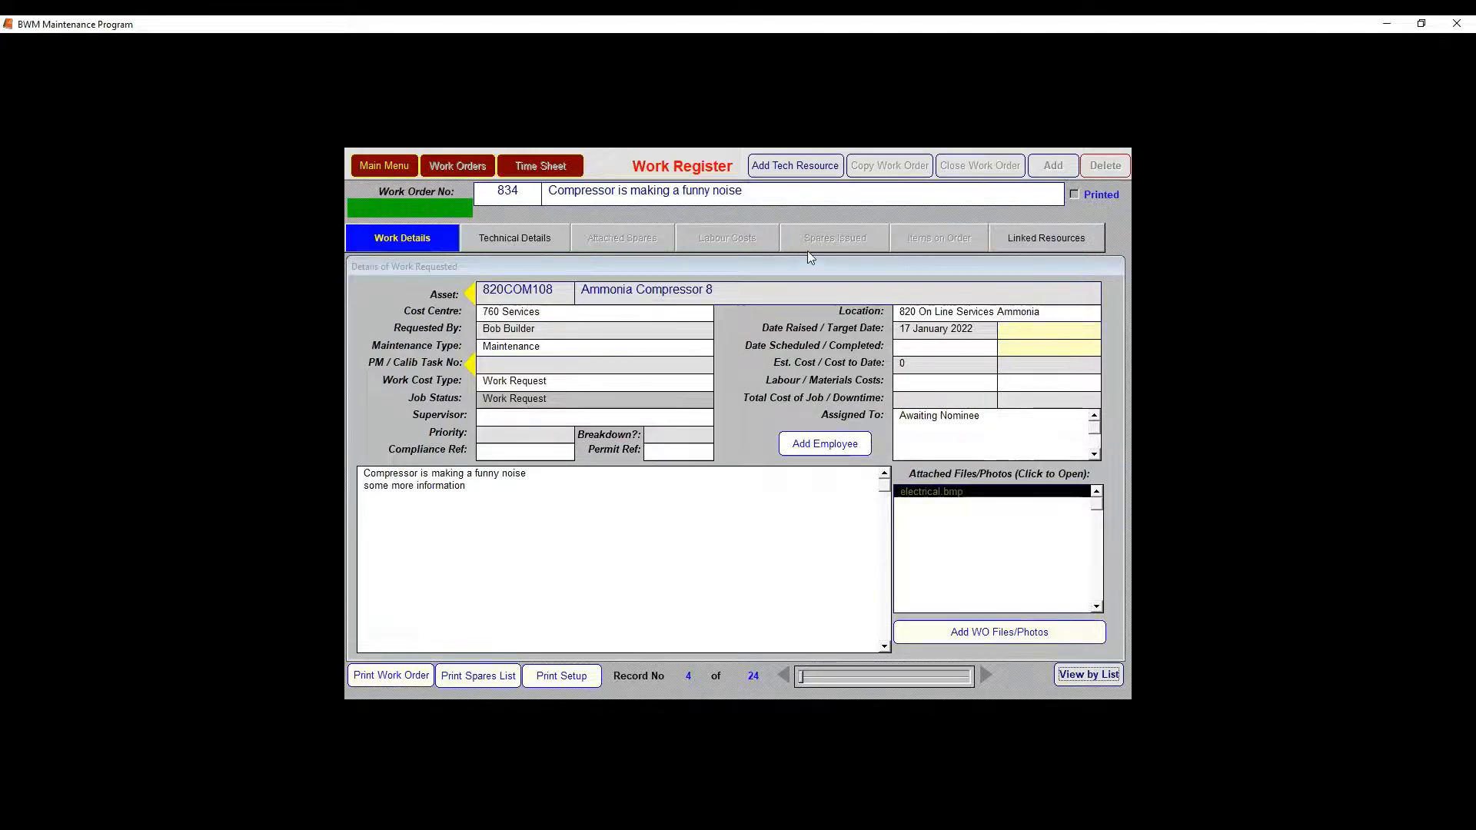
- Return to the main menu and look up the saved work order by its work order number
{"action": "left_click", "coordinate": [390, 169]}
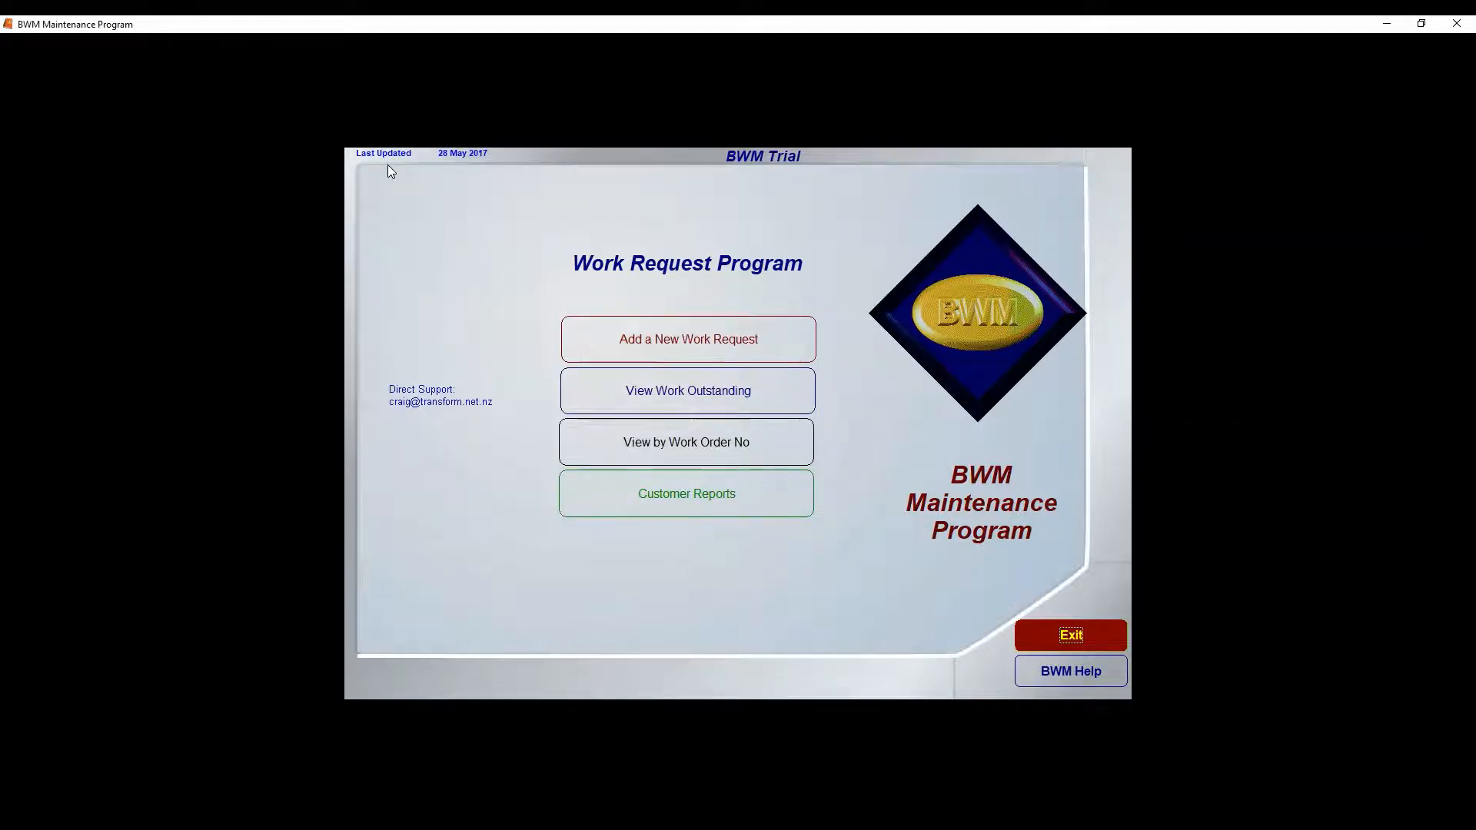
{"action": "left_click", "coordinate": [757, 450]}
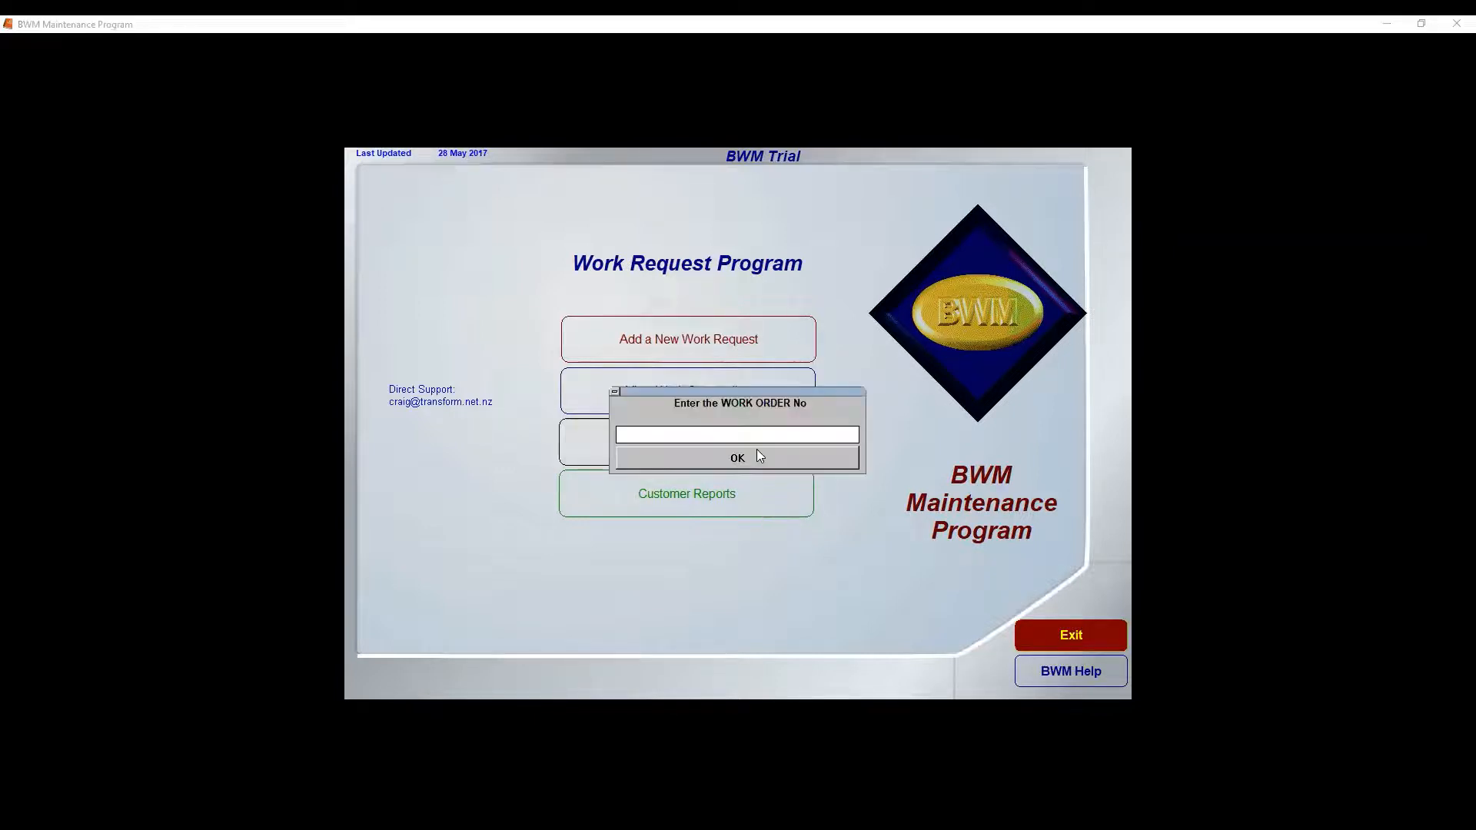
{"action": "type", "text": "834"}
{"action": "key", "text": "Return"}
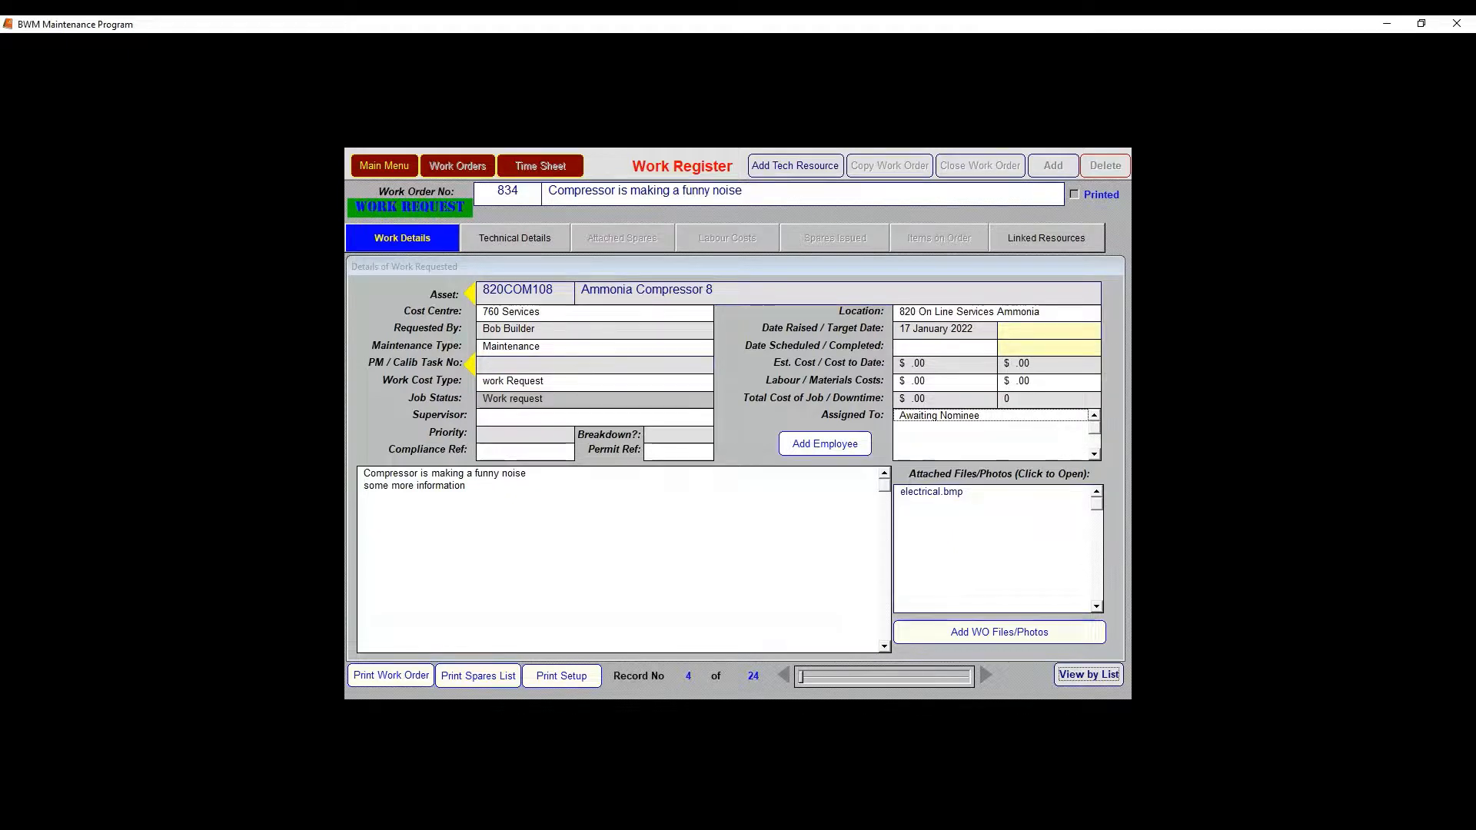
- From the main menu, list all jobs in outstanding work and filter them by the third person in the requester list
{"action": "left_click", "coordinate": [384, 166]}
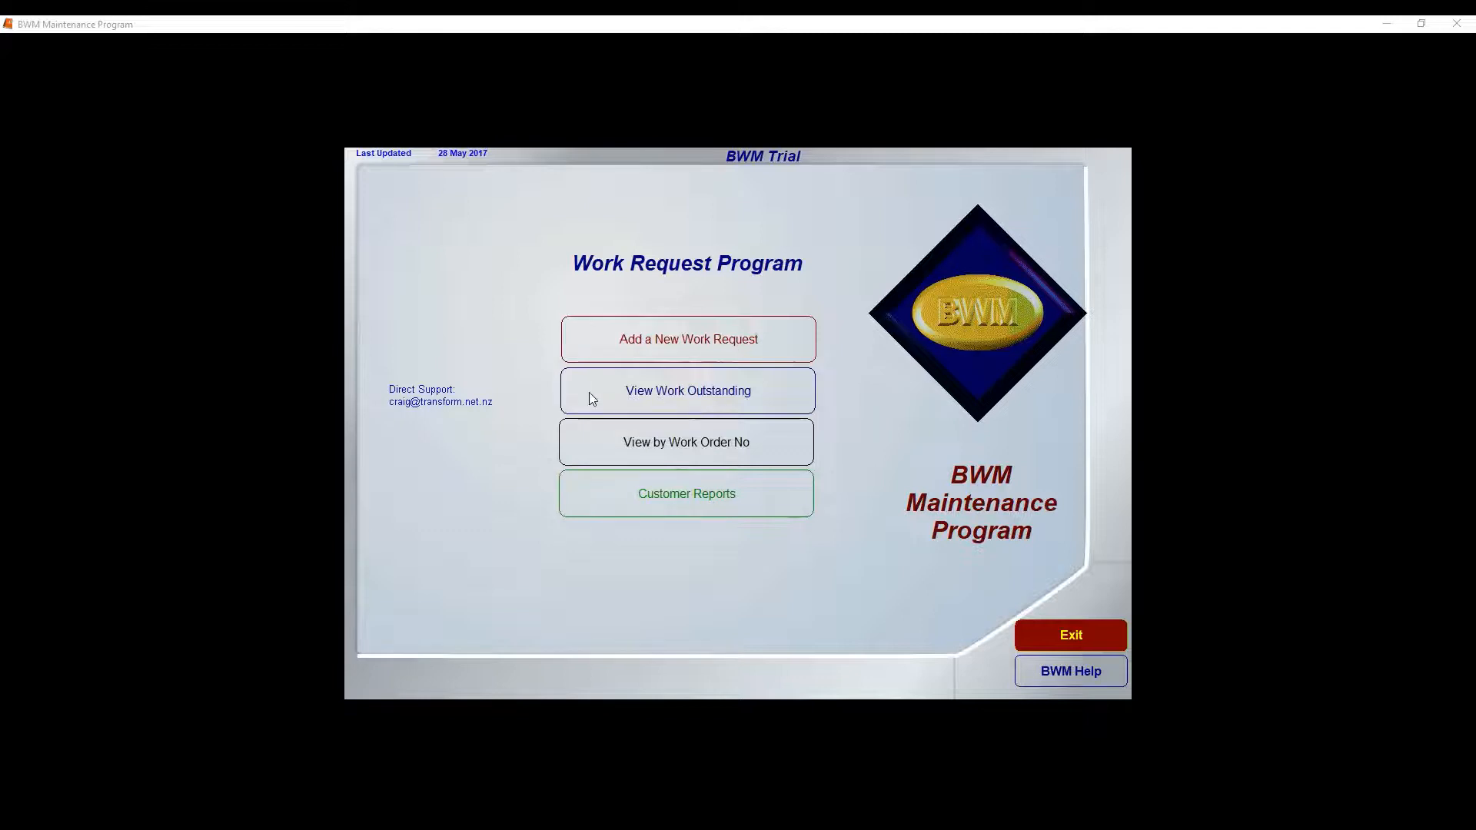
{"action": "left_click", "coordinate": [641, 390]}
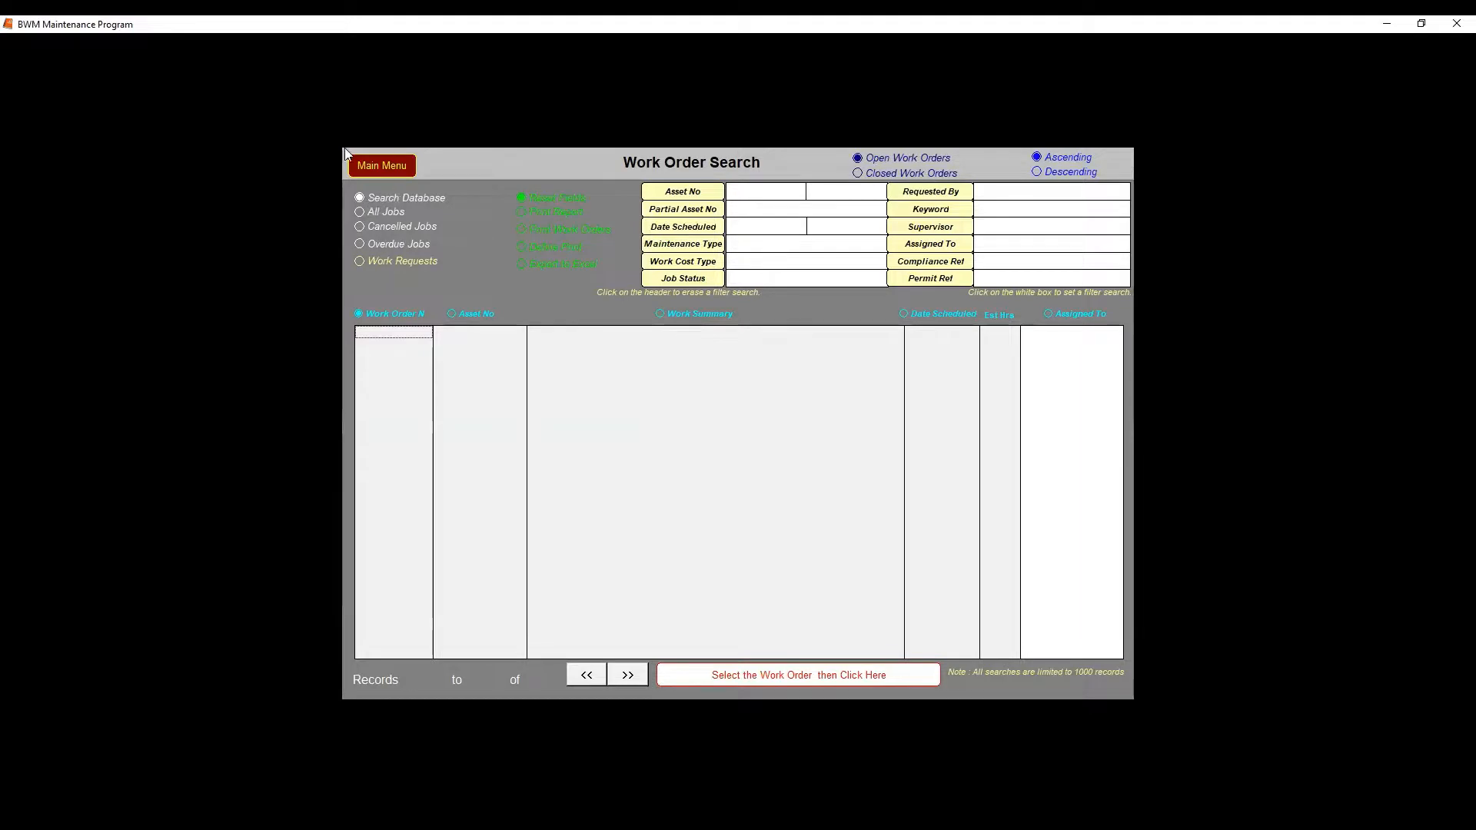
{"action": "left_click", "coordinate": [361, 213]}
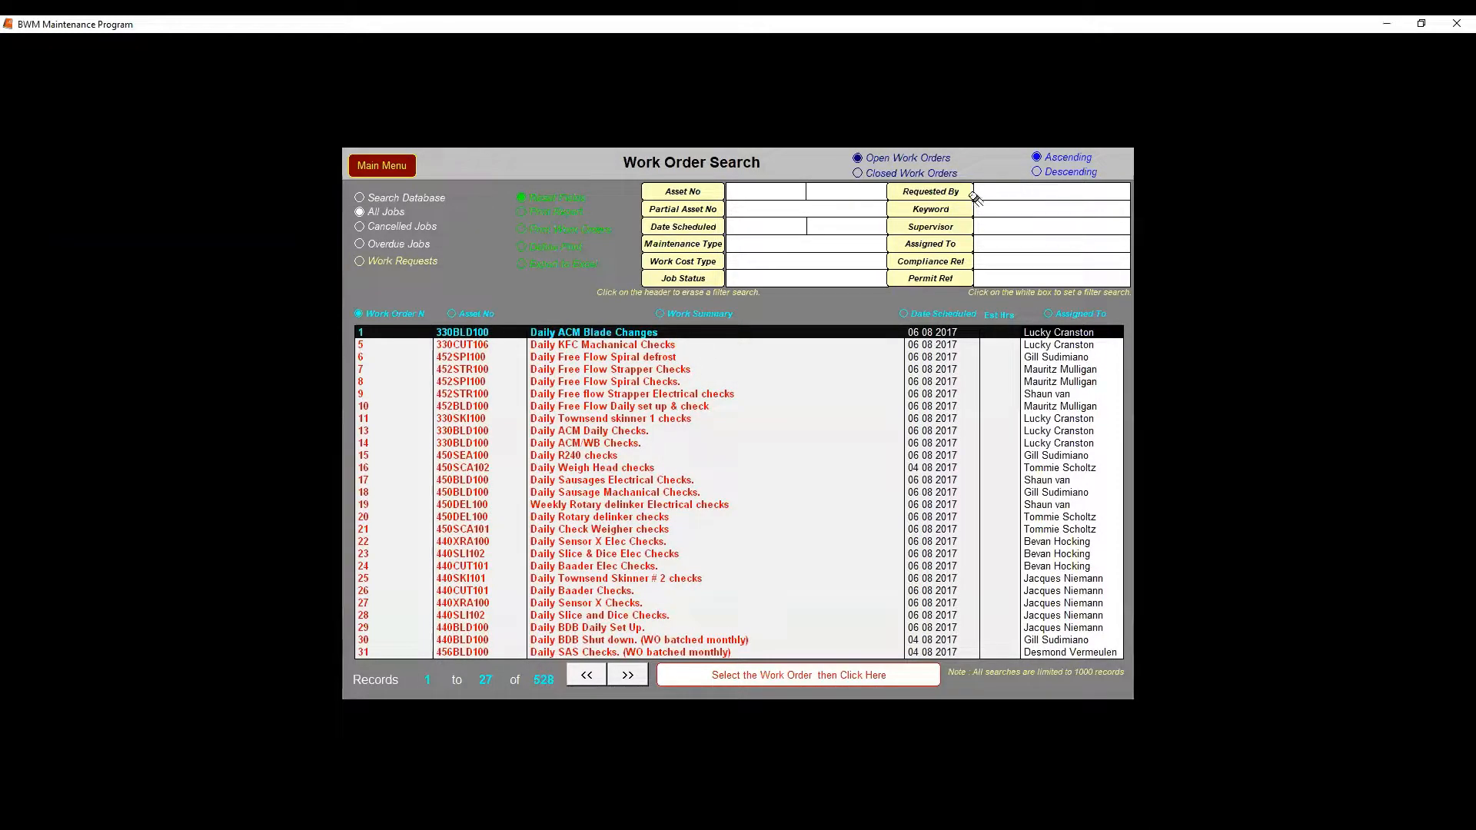
{"action": "left_click", "coordinate": [1049, 200]}
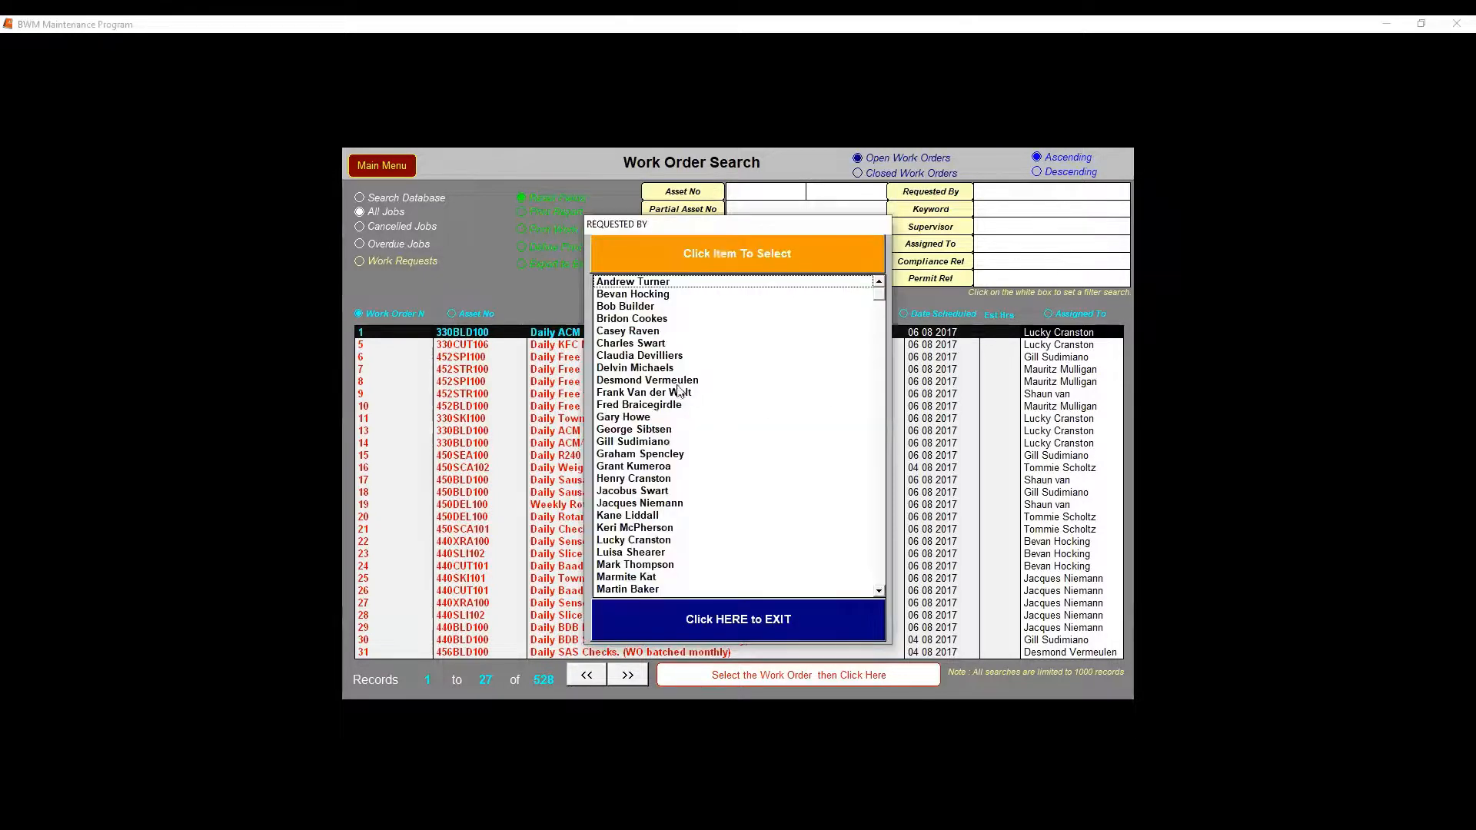
{"action": "left_click", "coordinate": [638, 306]}
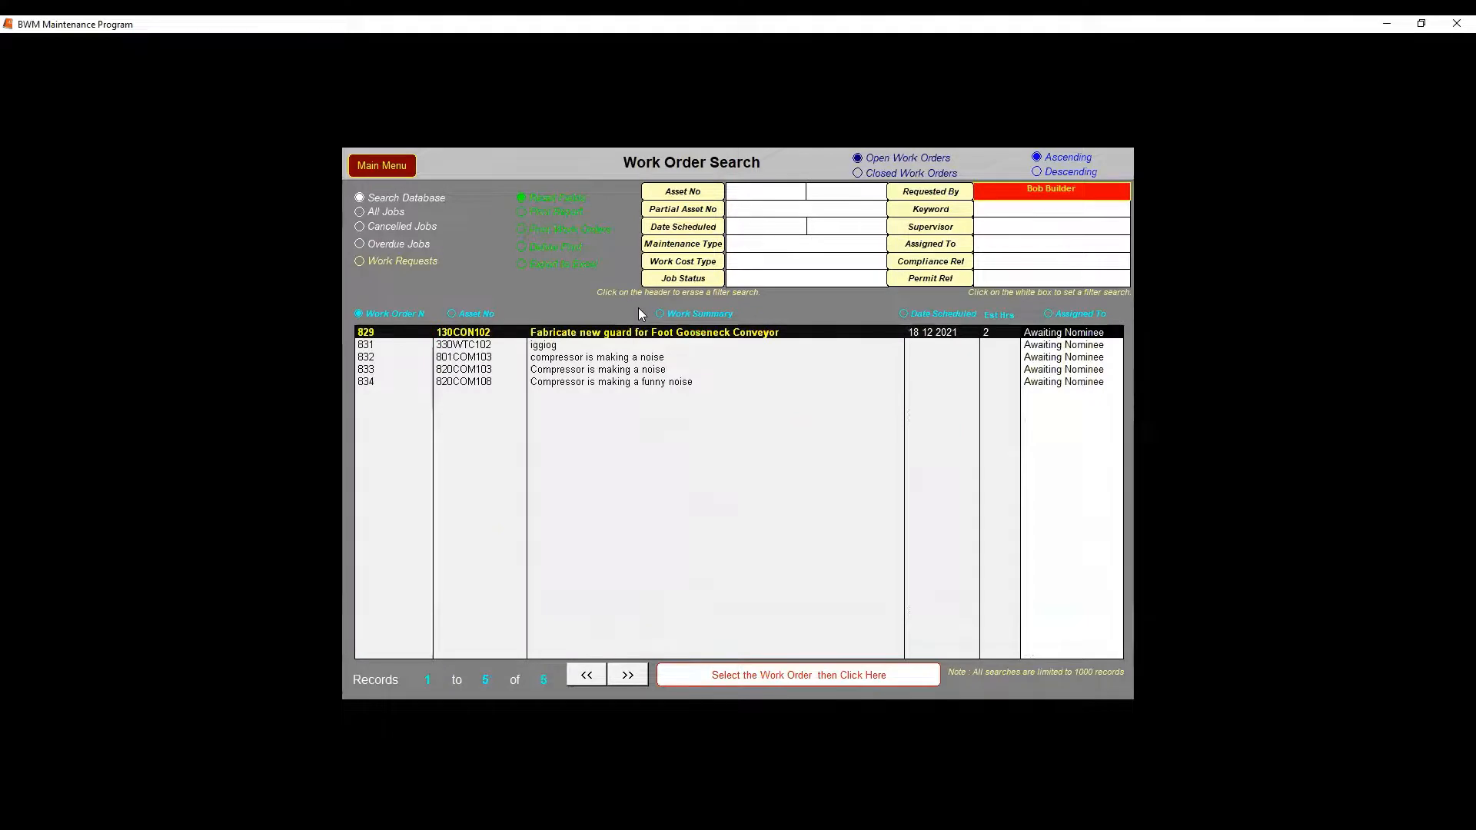
- Open the work order "Compressor is making a funny noise" from the search results, and return to the list view
{"action": "left_click", "coordinate": [580, 382]}
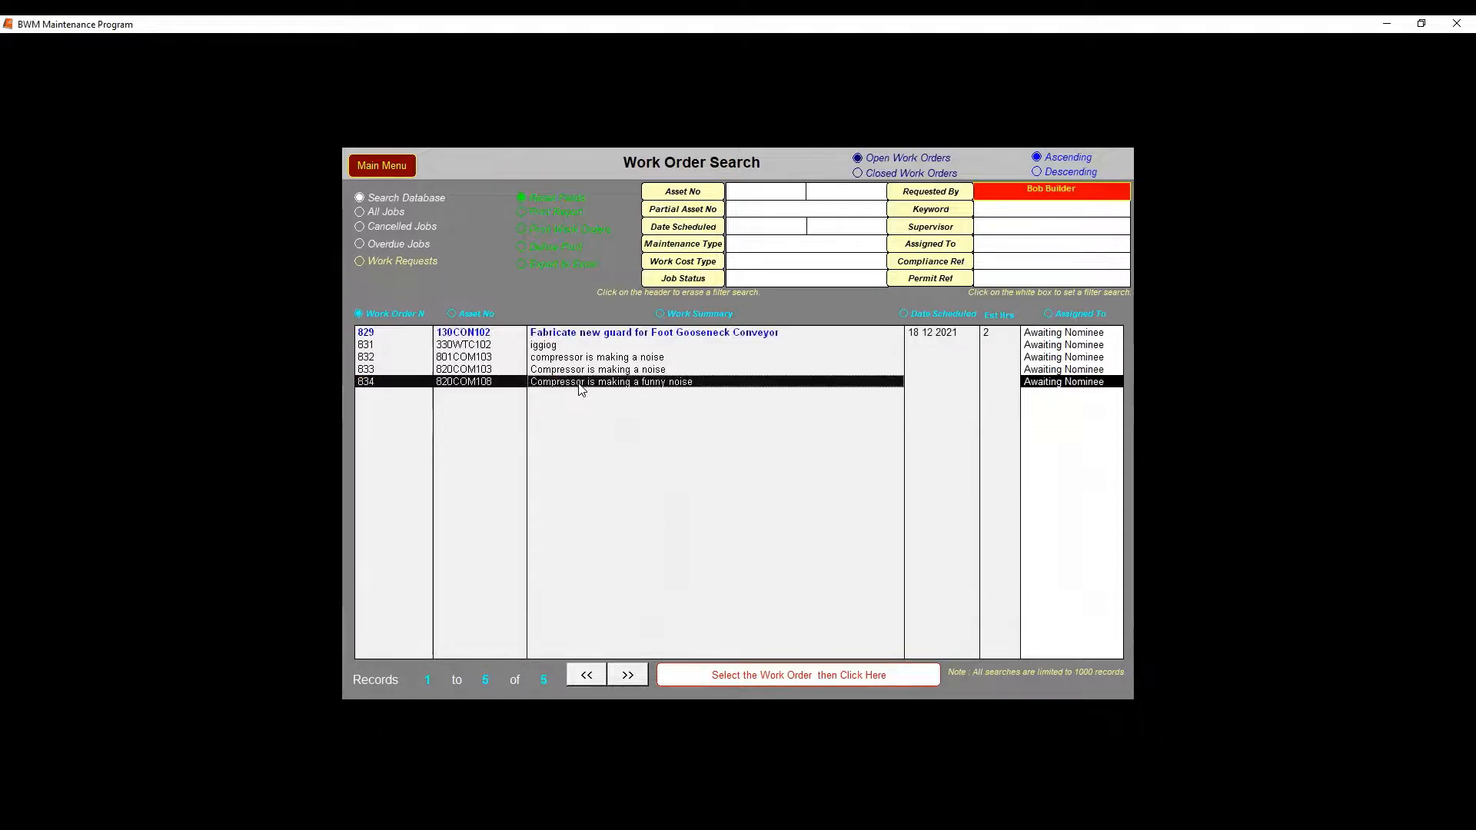
{"action": "left_click", "coordinate": [811, 672]}
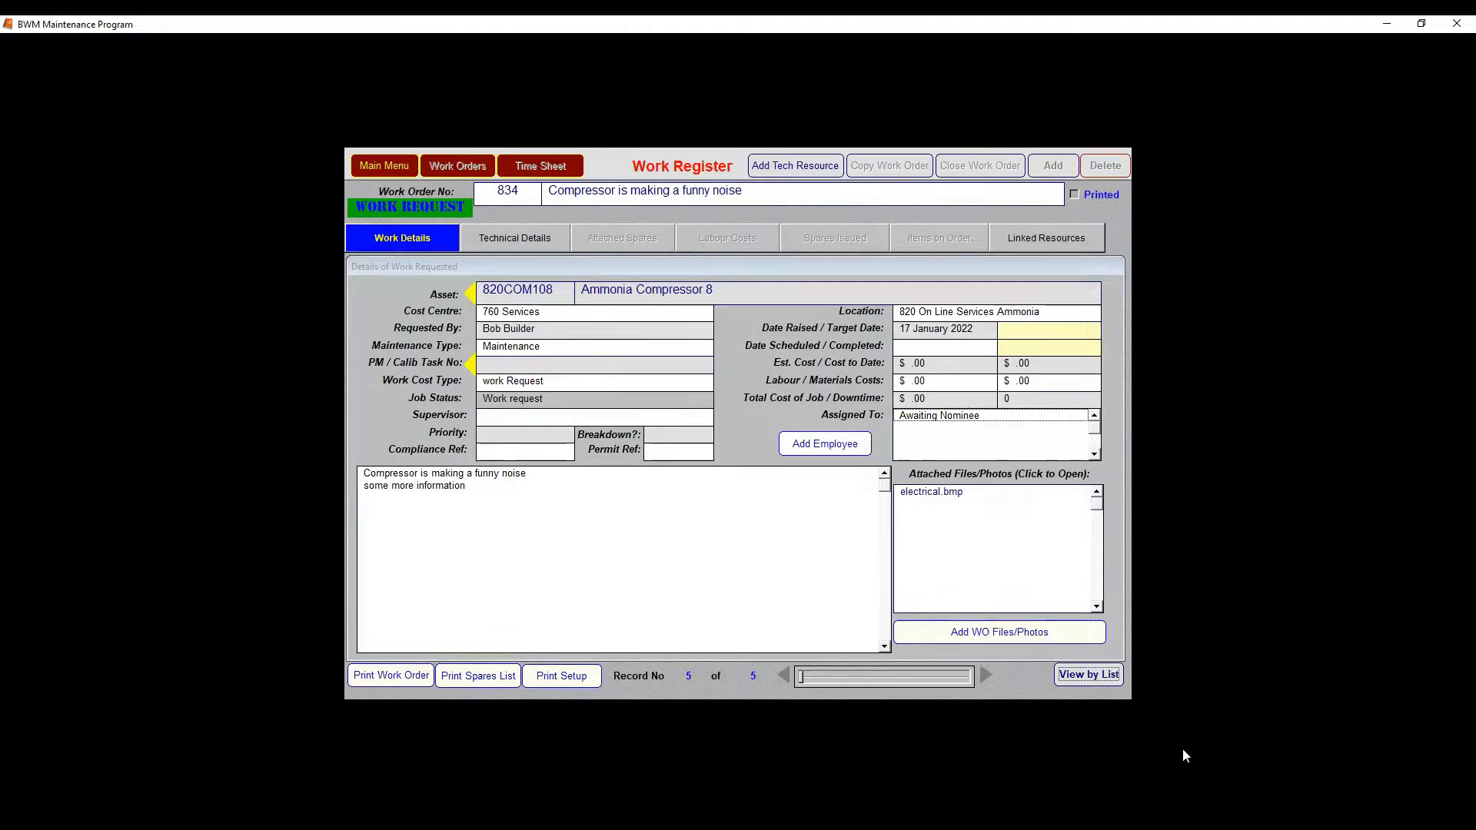
{"action": "left_click", "coordinate": [1106, 677]}
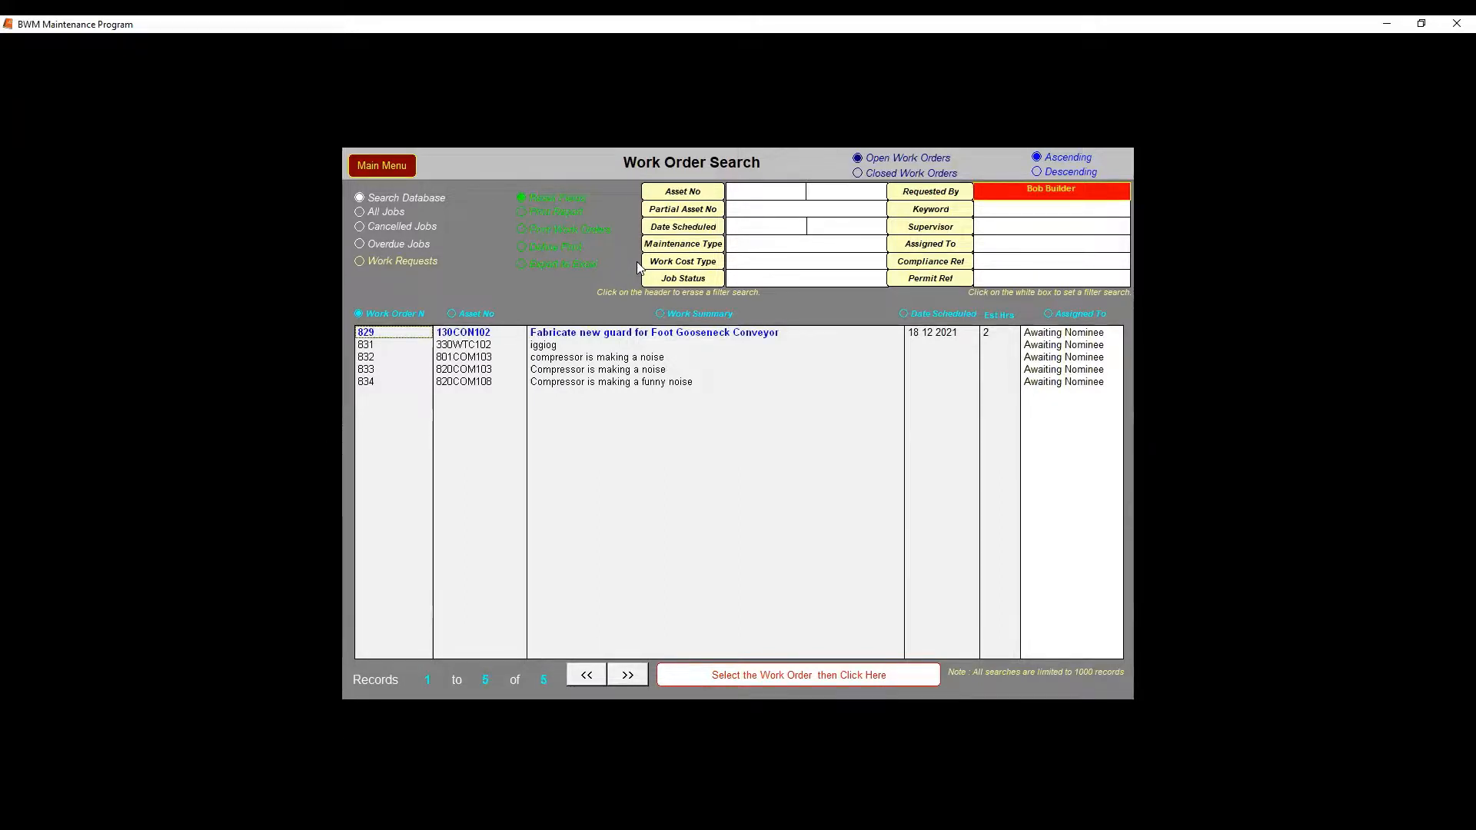
- Return to the main menu, open the customer reports, preview the Pig open work report and close the preview
{"action": "left_click", "coordinate": [383, 166]}
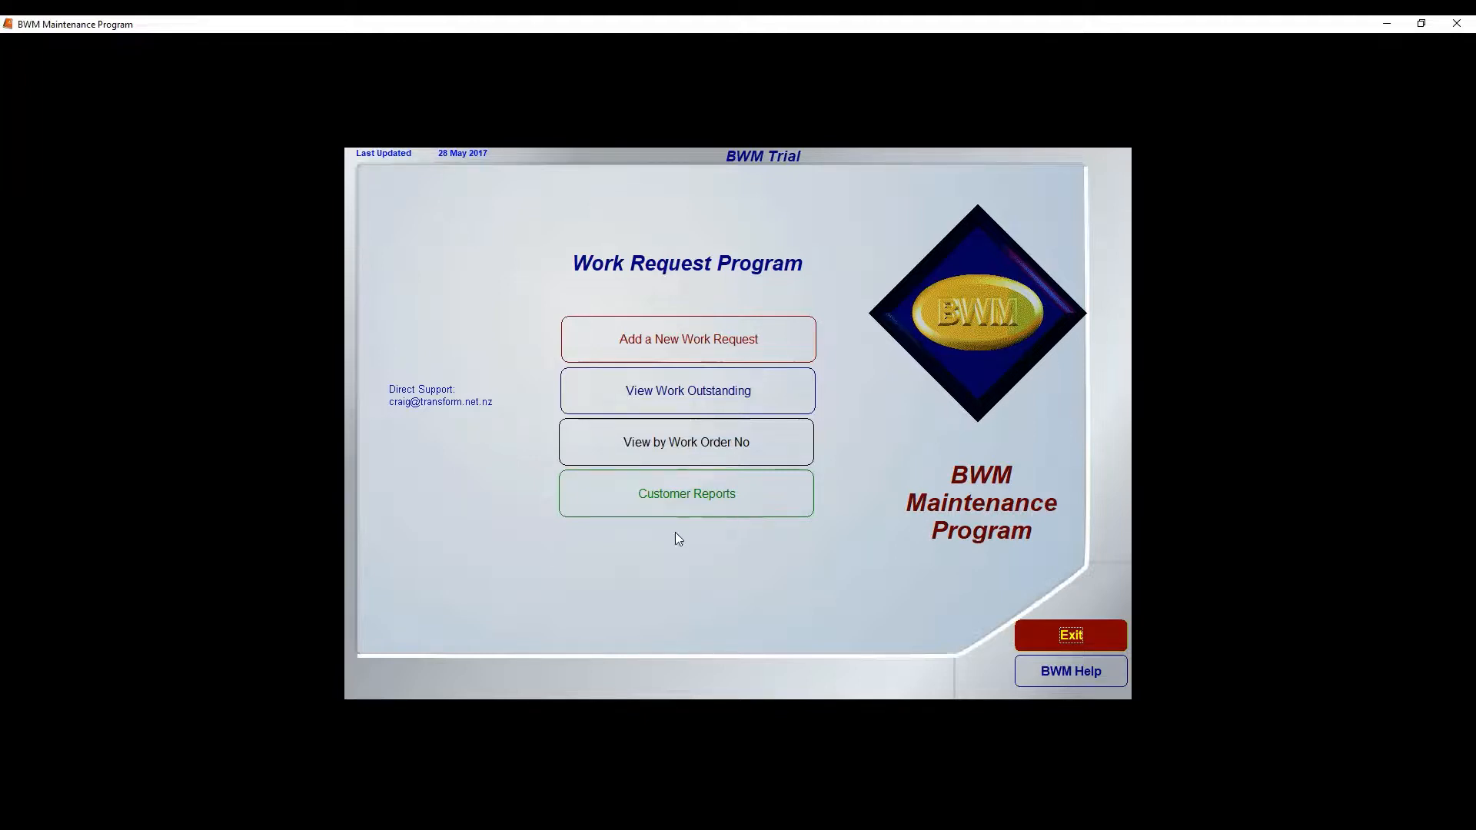
{"action": "left_click", "coordinate": [673, 493]}
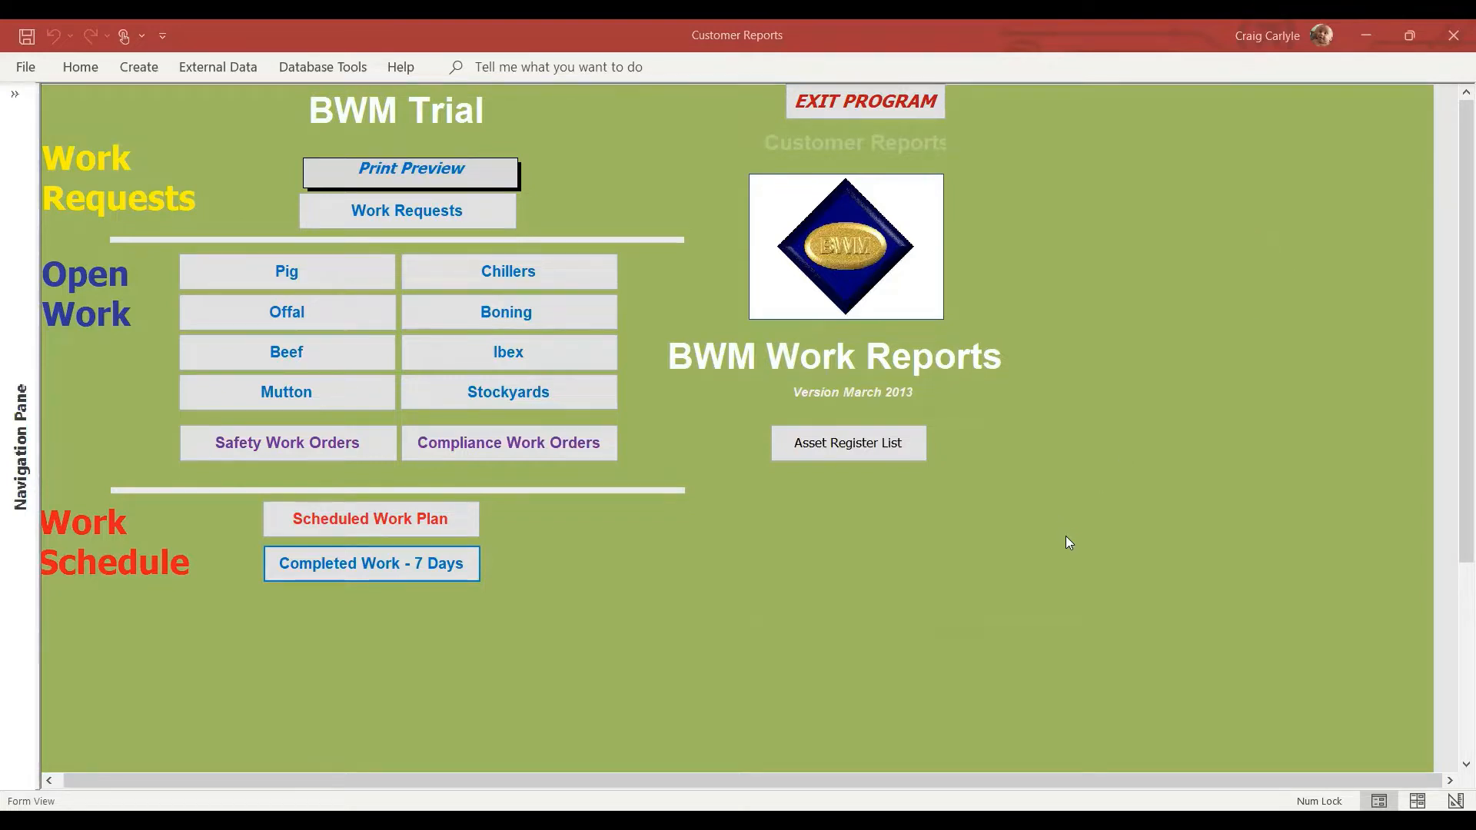
{"action": "left_click", "coordinate": [326, 284]}
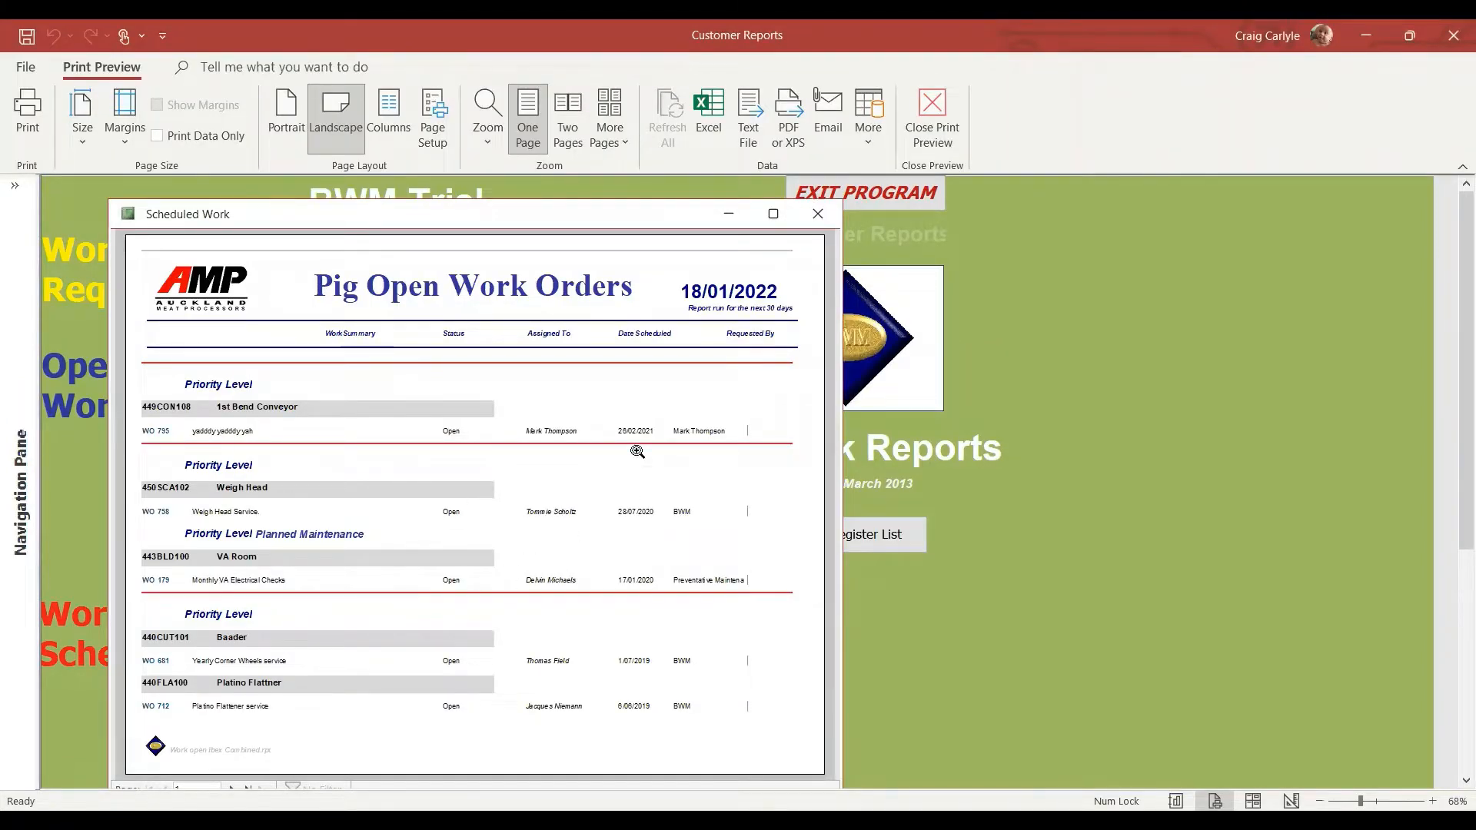
{"action": "left_click", "coordinate": [817, 215]}
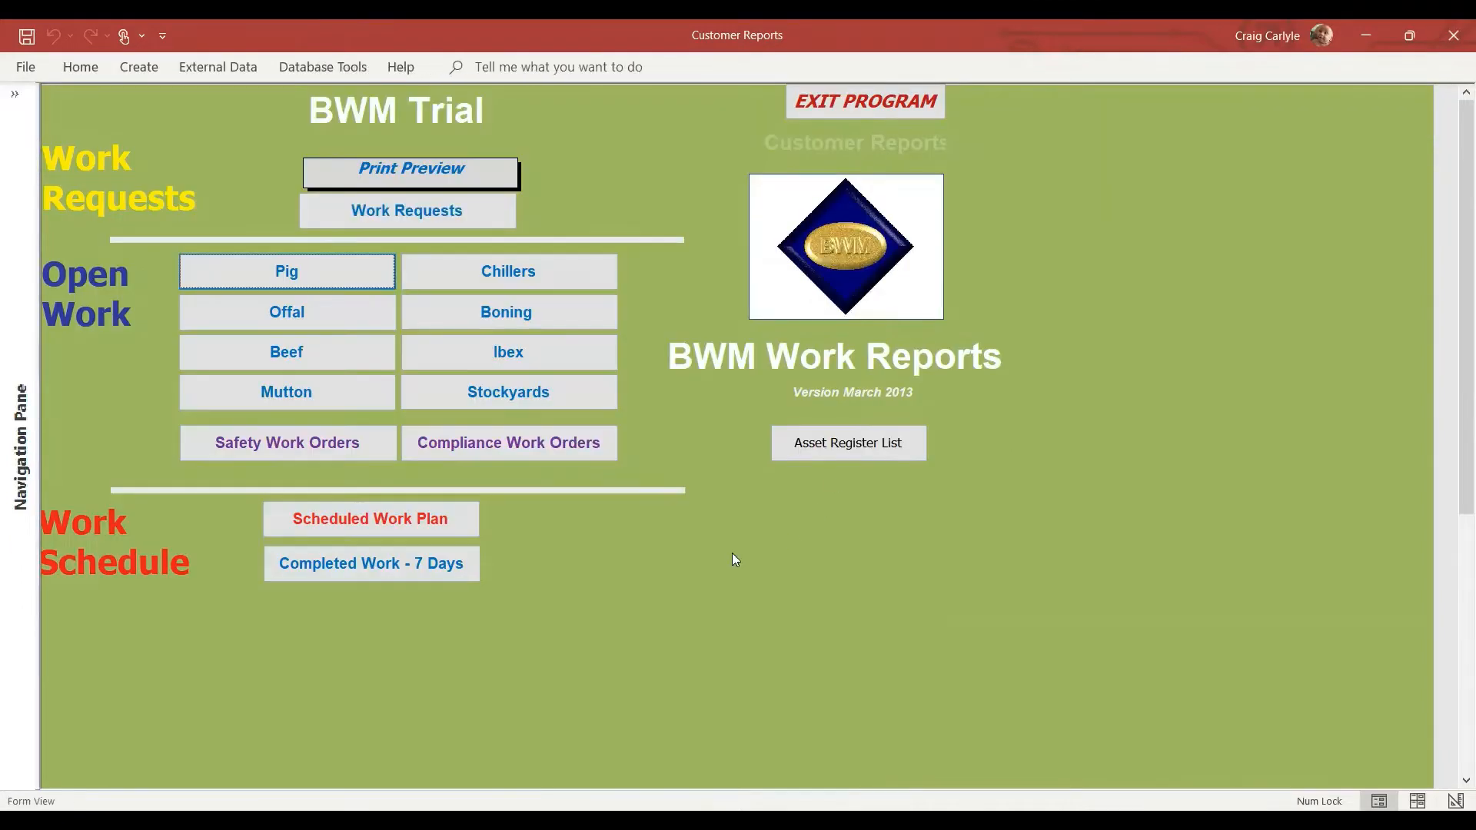